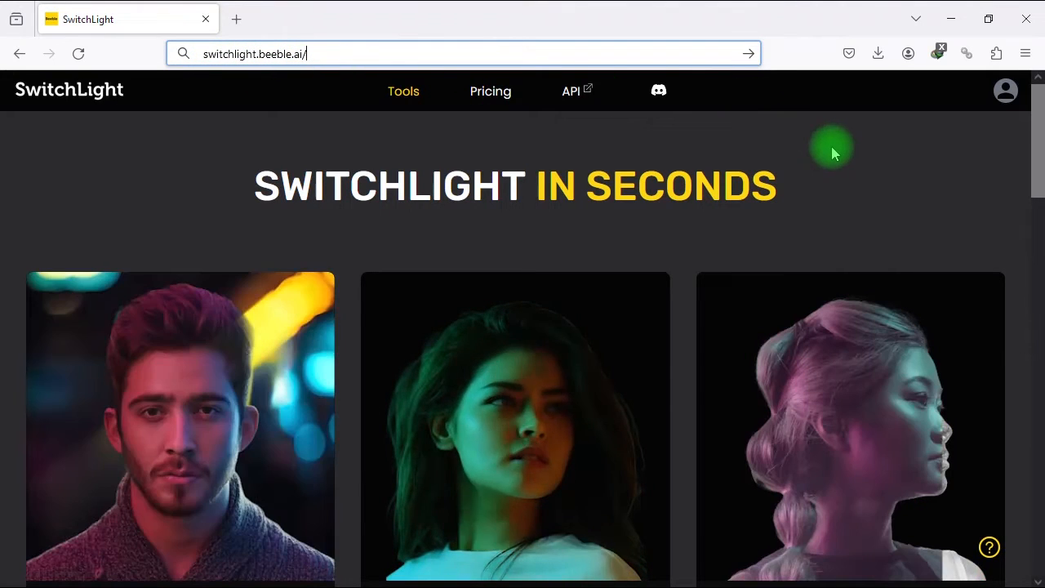
# - Show the browser in full screen and open the Copy Light tool
pyautogui.press('F11')
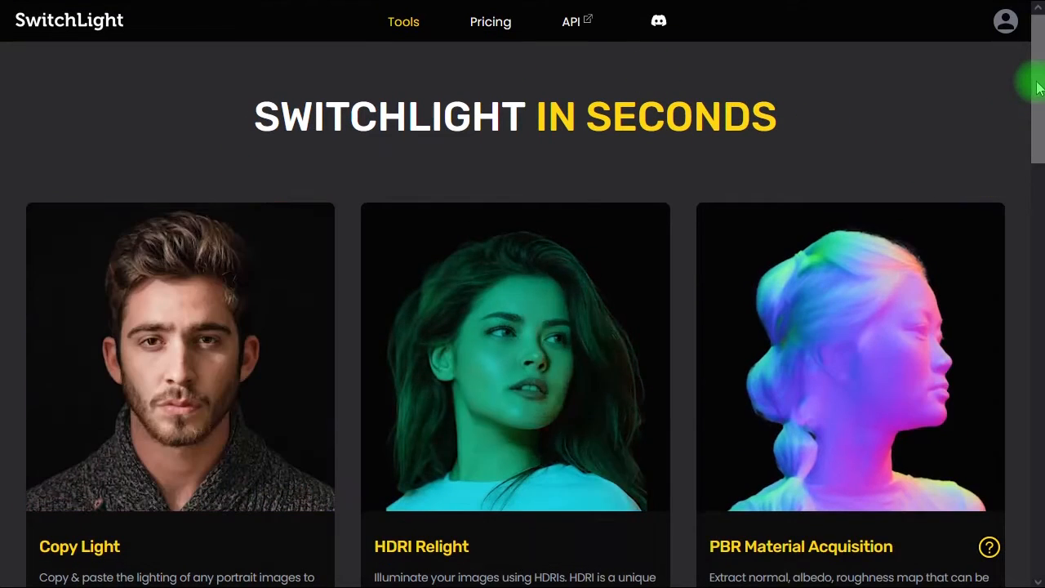
pyautogui.moveTo(1037, 88); pyautogui.dragTo(1039, 104)
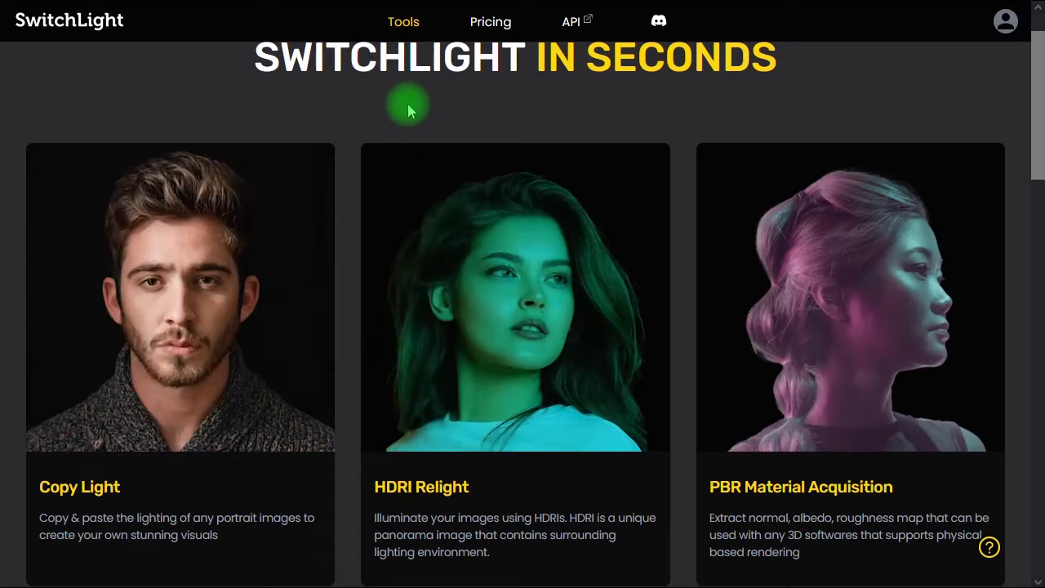
pyautogui.moveTo(226, 319)
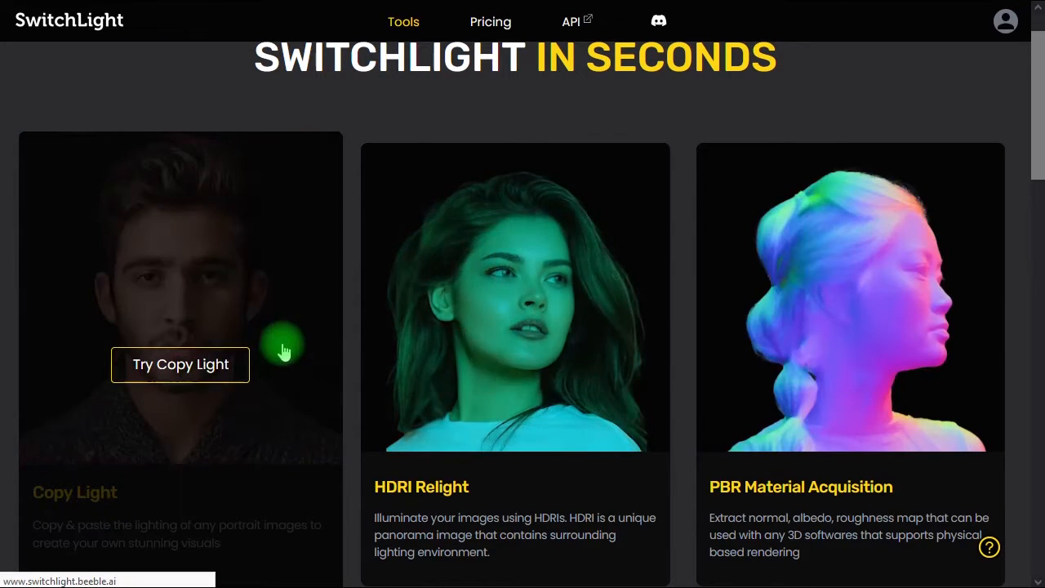
pyautogui.click(284, 352)
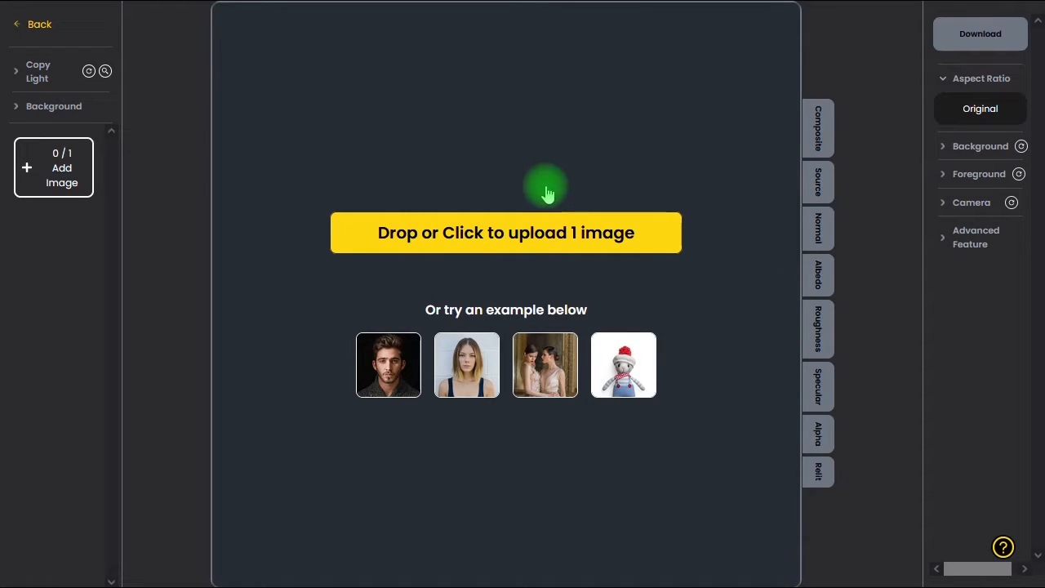
# - Upload Photo-1.jpg for relighting and continue with the free plan
pyautogui.click(595, 237)
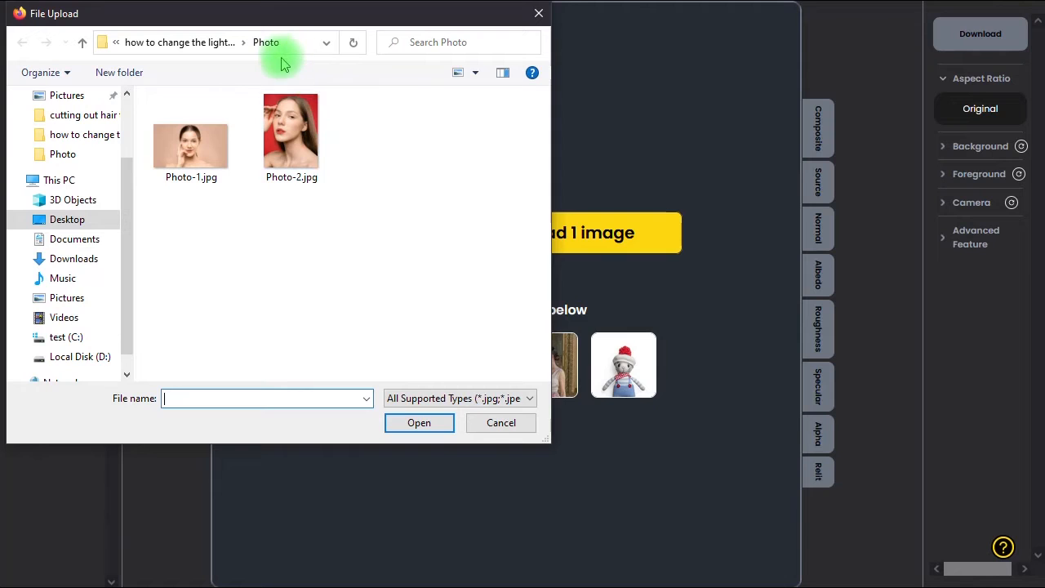
pyautogui.click(188, 151)
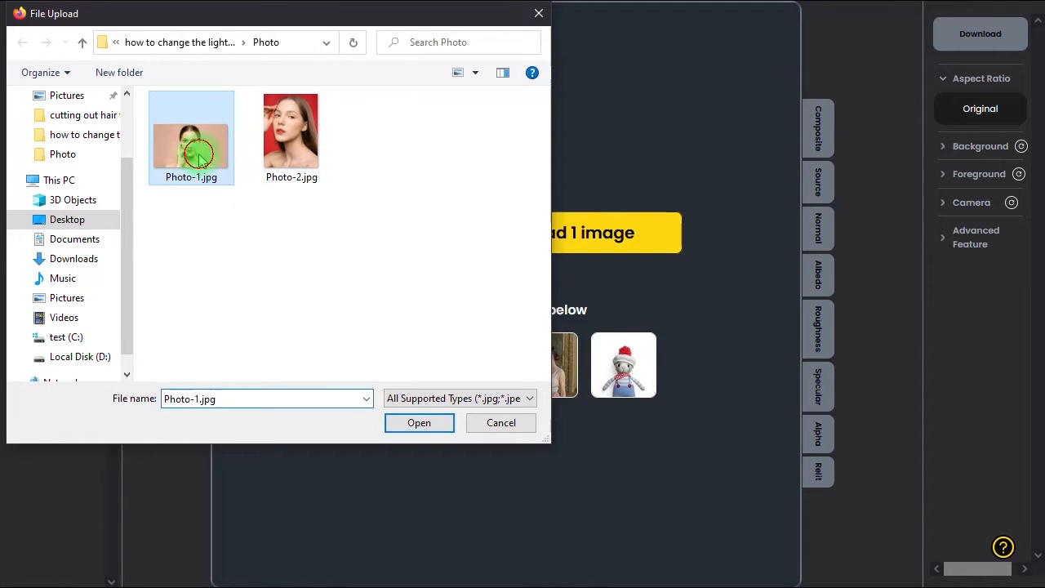
pyautogui.click(420, 424)
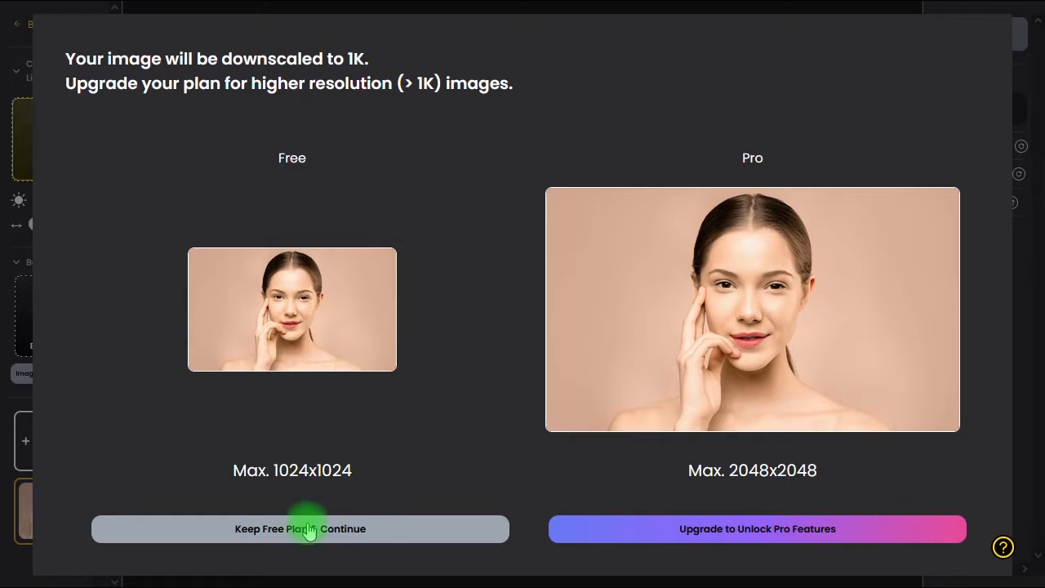
pyautogui.click(280, 530)
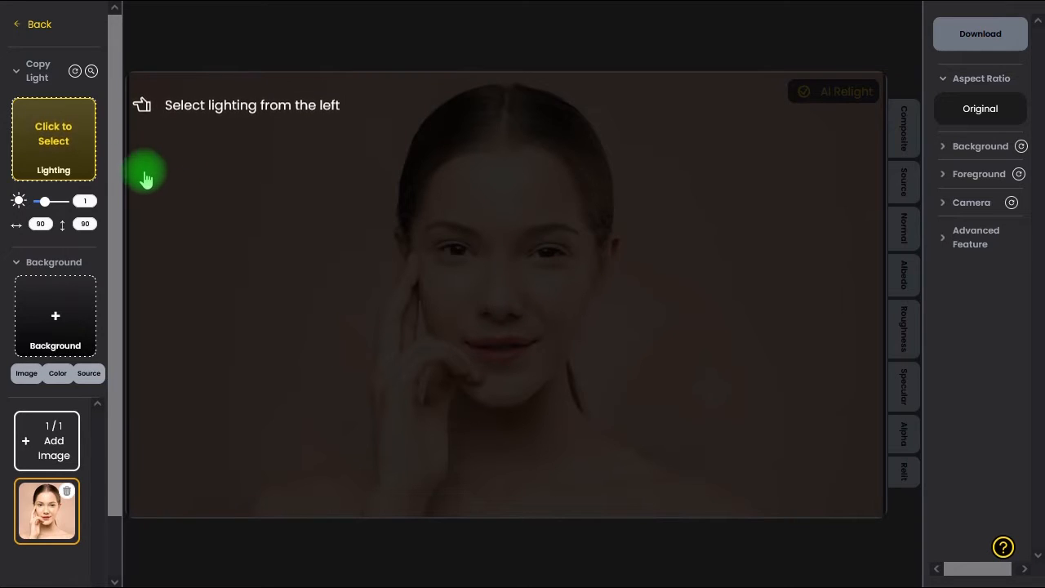
# - Apply the lighting and background of the Studio Blue Backdrop 01 template from the Studio category
pyautogui.click(59, 147)
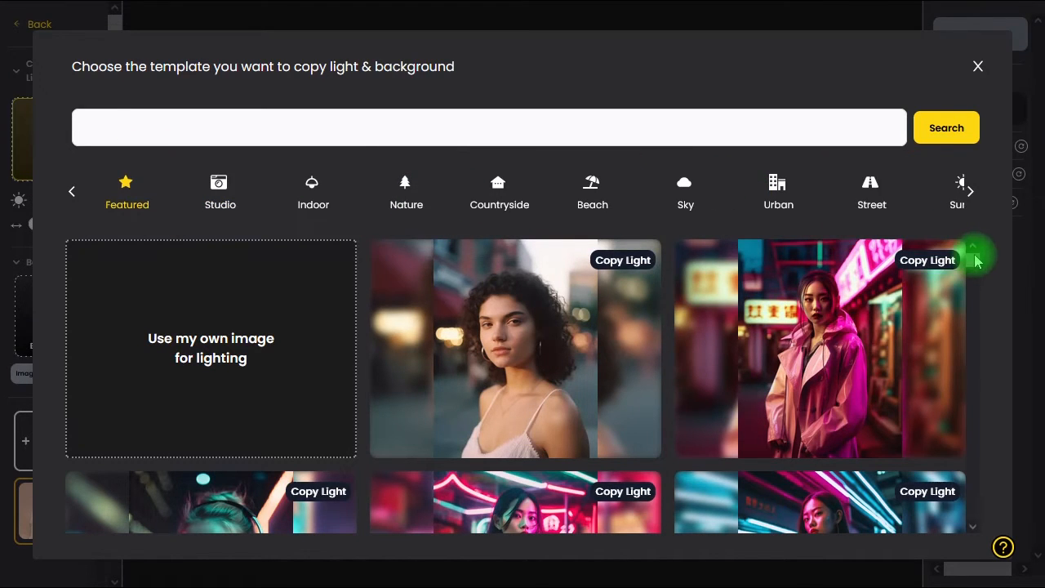
pyautogui.moveTo(975, 258); pyautogui.dragTo(980, 287)
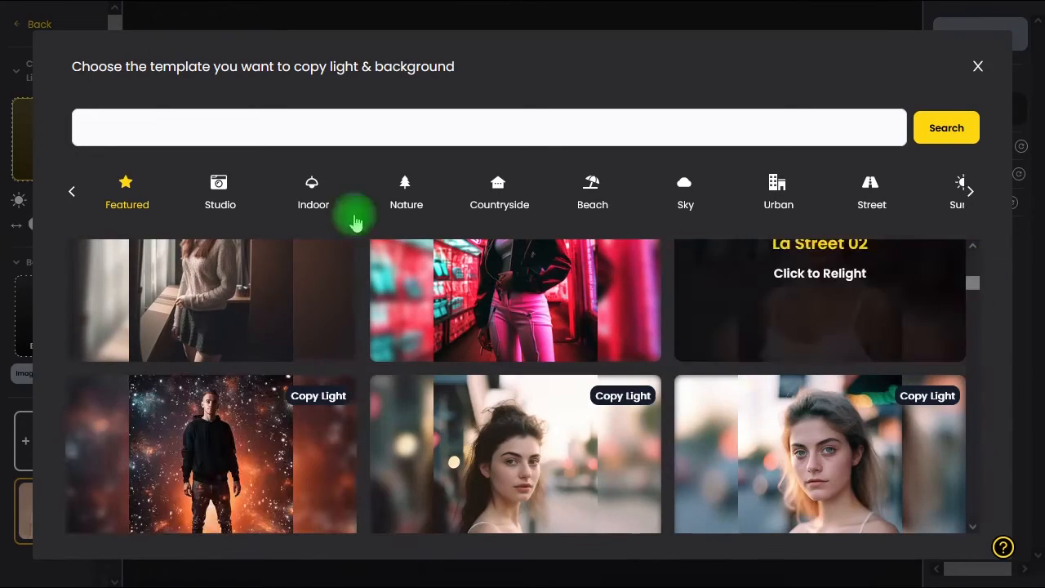
pyautogui.click(255, 200)
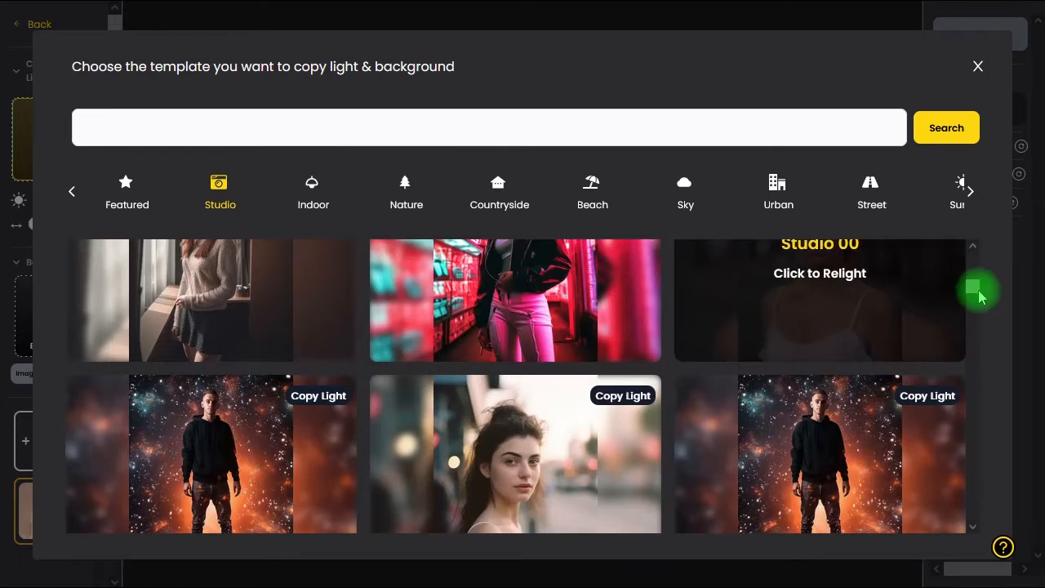
pyautogui.moveTo(980, 288)
pyautogui.mouseDown()
pyautogui.moveTo(980, 256)
pyautogui.moveTo(982, 291)
pyautogui.mouseUp()
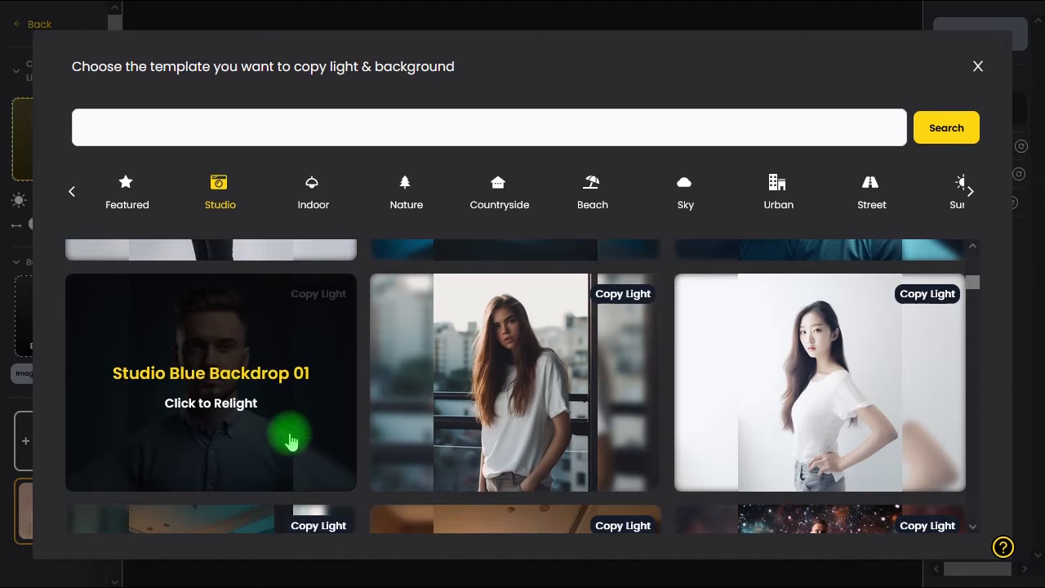
pyautogui.click(269, 409)
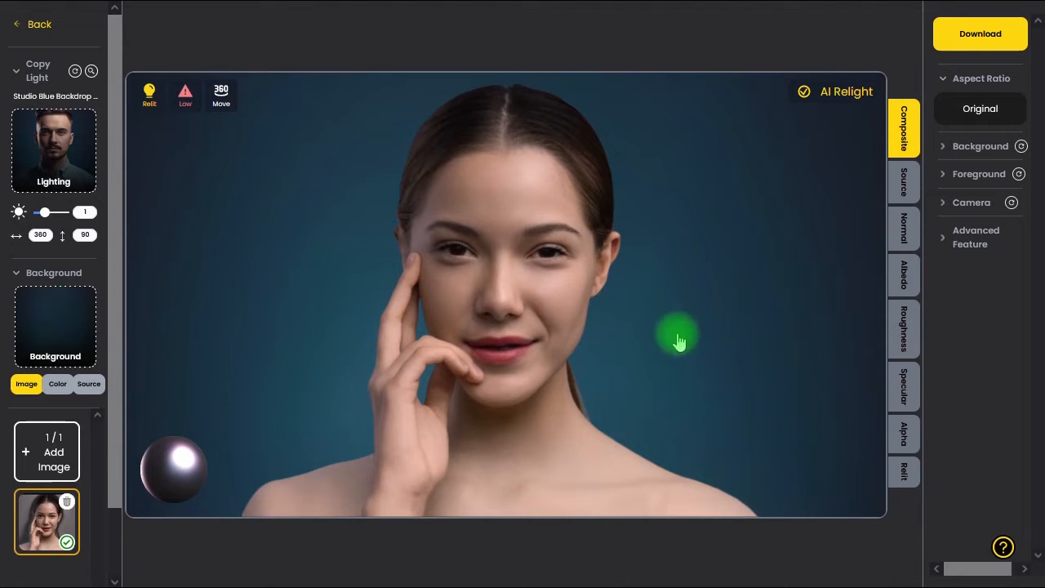
# - Rotate the light to about 233 horizontally and 78 vertically, and compare the composite with the source image
pyautogui.moveTo(339, 334); pyautogui.dragTo(698, 343)
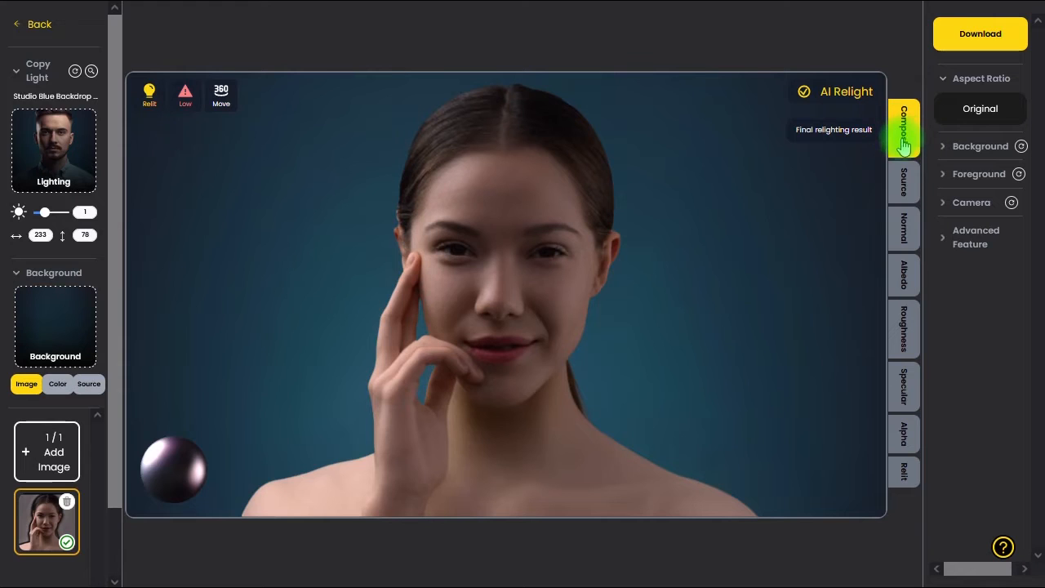
pyautogui.click(905, 183)
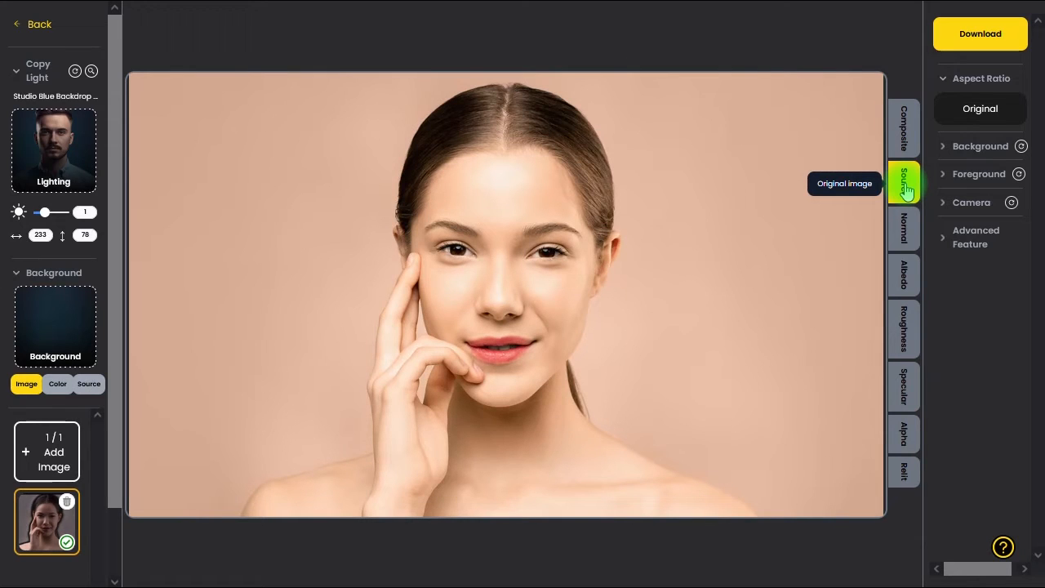
pyautogui.click(906, 139)
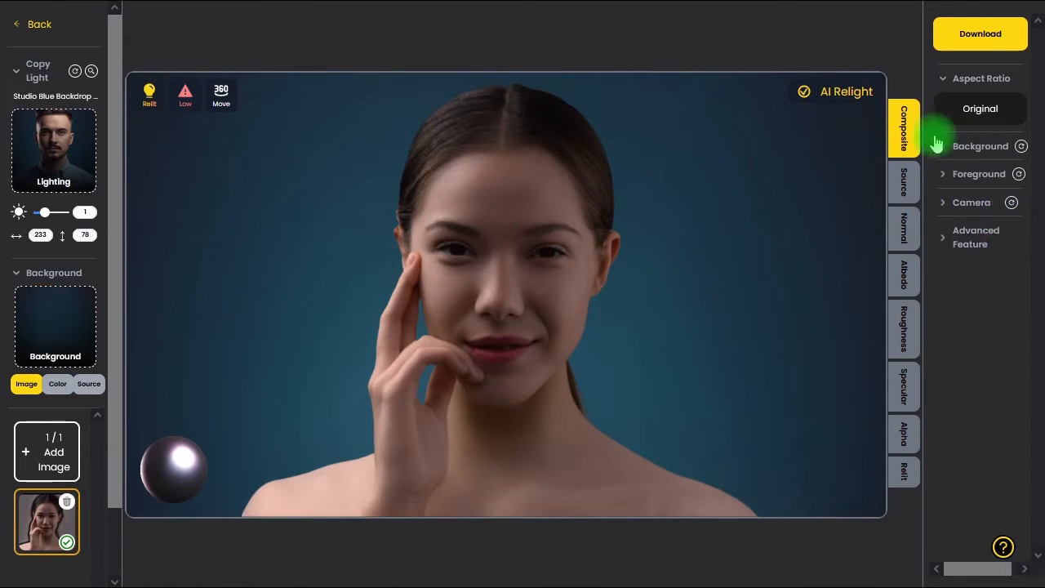
# - Set the background brightness to 1.9 and open the foreground adjustments
pyautogui.click(946, 151)
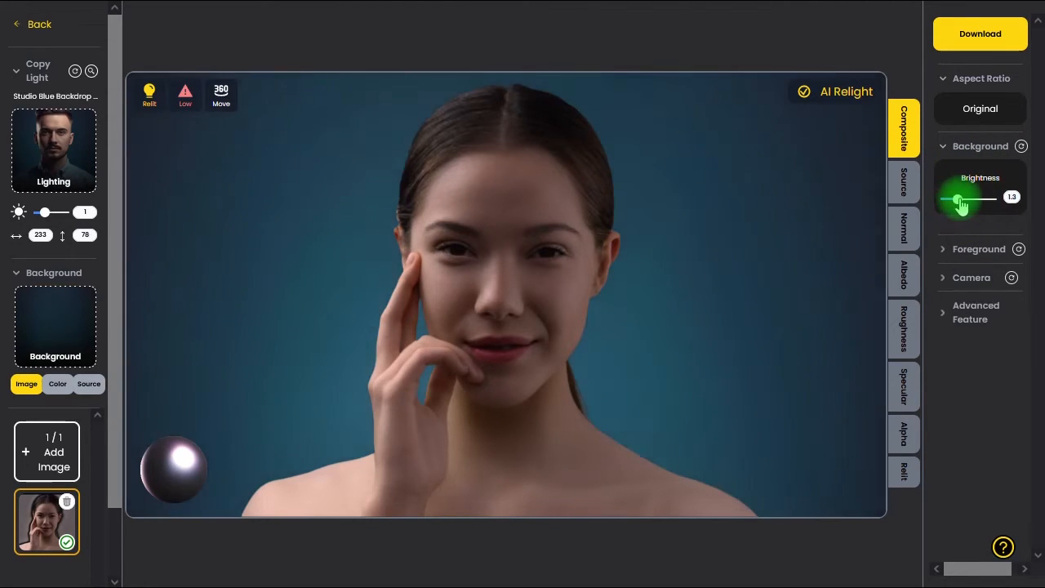
pyautogui.moveTo(961, 206)
pyautogui.mouseDown()
pyautogui.moveTo(952, 205)
pyautogui.moveTo(965, 206)
pyautogui.mouseUp()
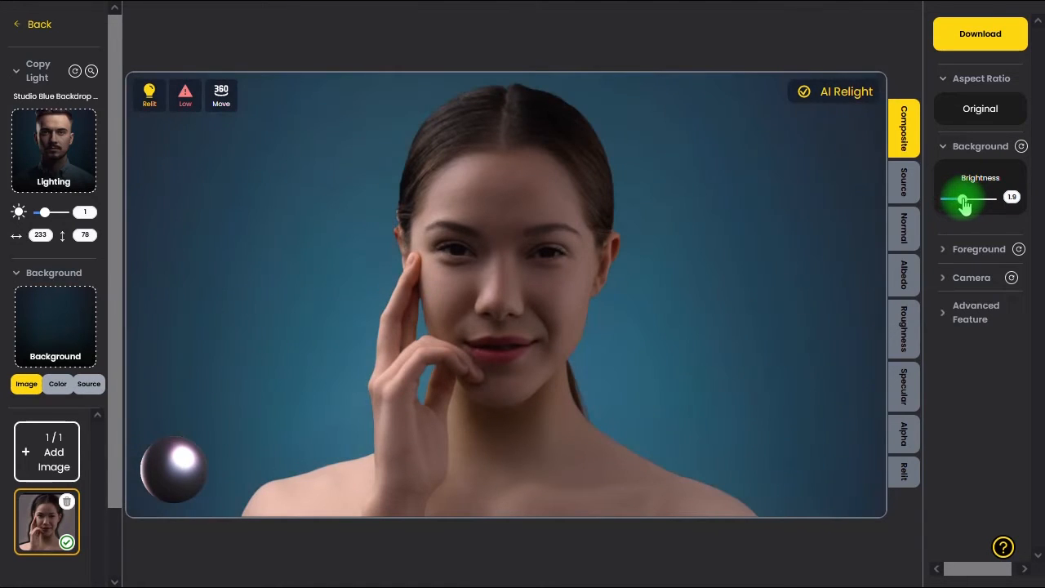
pyautogui.click(944, 255)
pyautogui.moveTo(1040, 221); pyautogui.dragTo(1043, 311)
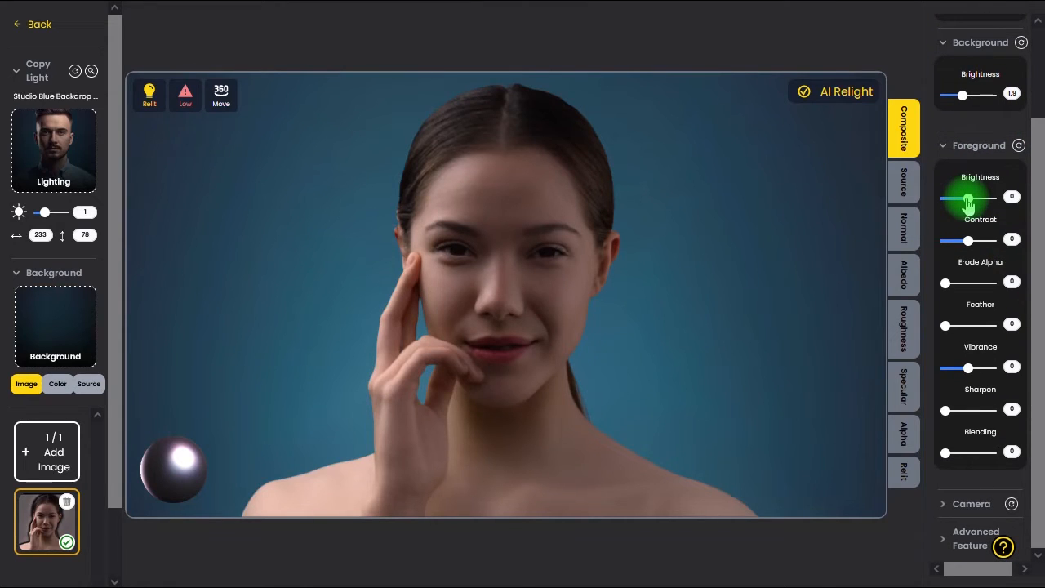
# - Try out the foreground brightness and blending adjustments, returning both values to 0
pyautogui.moveTo(969, 206); pyautogui.dragTo(968, 205)
pyautogui.click(1012, 196)
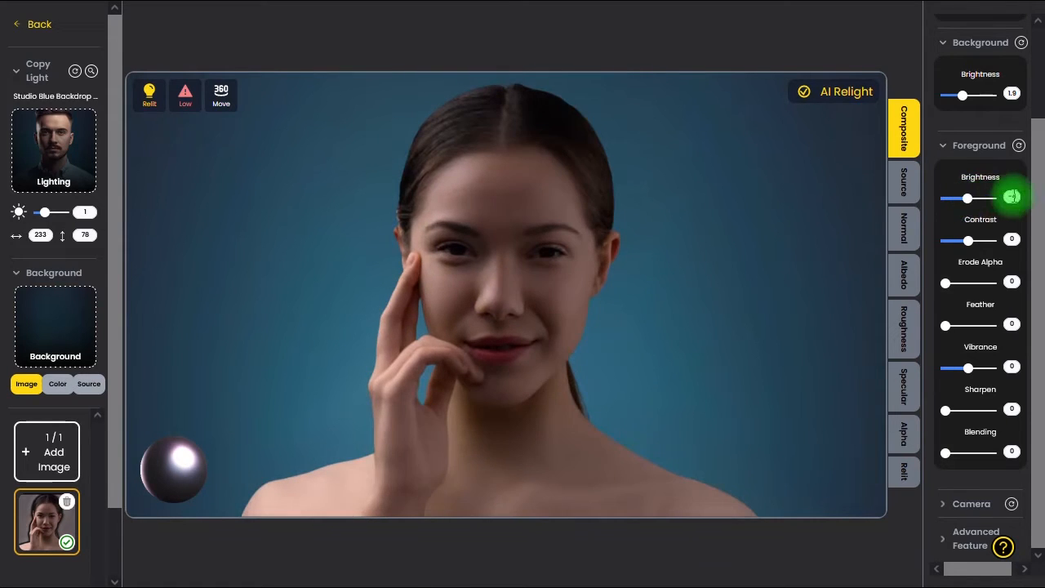
pyautogui.write('0')
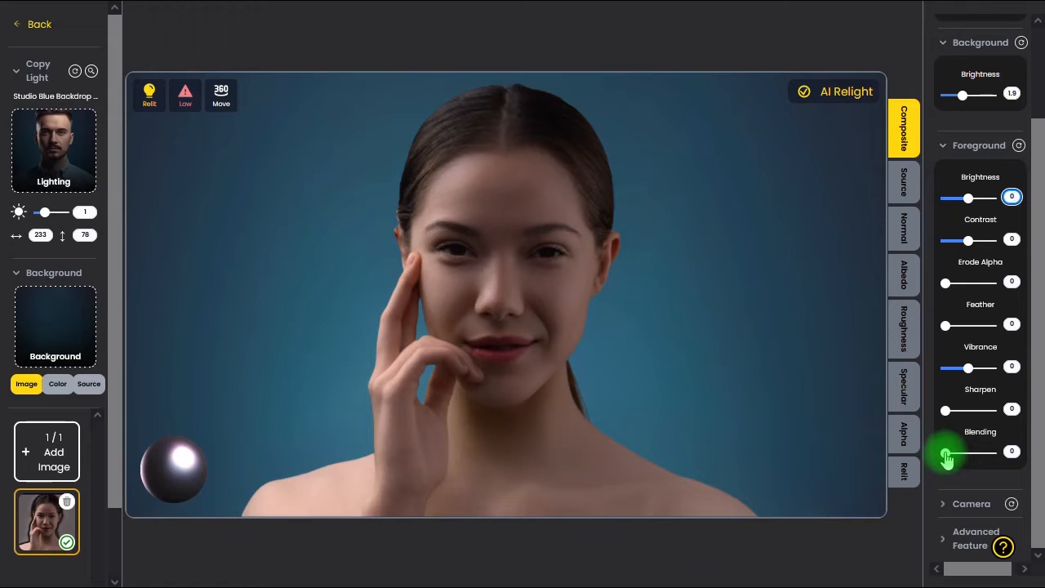
pyautogui.moveTo(957, 462); pyautogui.dragTo(964, 462)
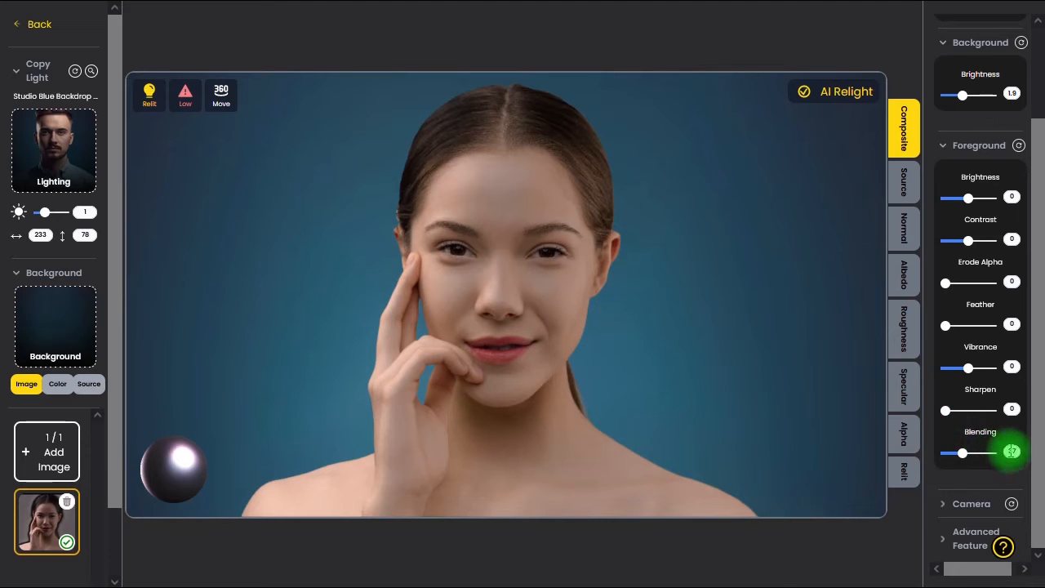
pyautogui.moveTo(963, 452); pyautogui.dragTo(940, 452)
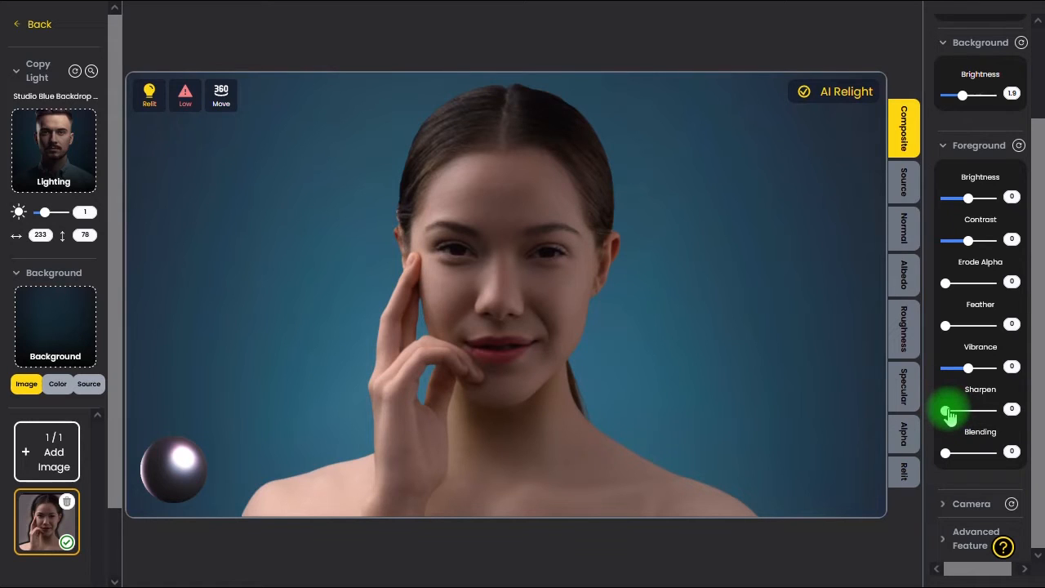
# - Set the foreground sharpening to 46
pyautogui.moveTo(948, 410); pyautogui.dragTo(955, 410)
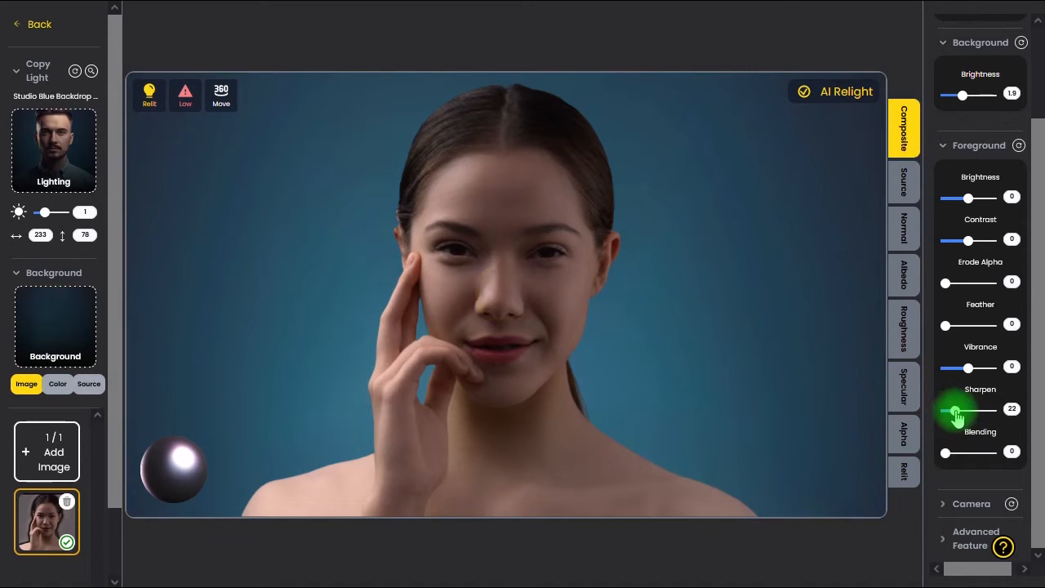
pyautogui.moveTo(965, 418); pyautogui.dragTo(970, 419)
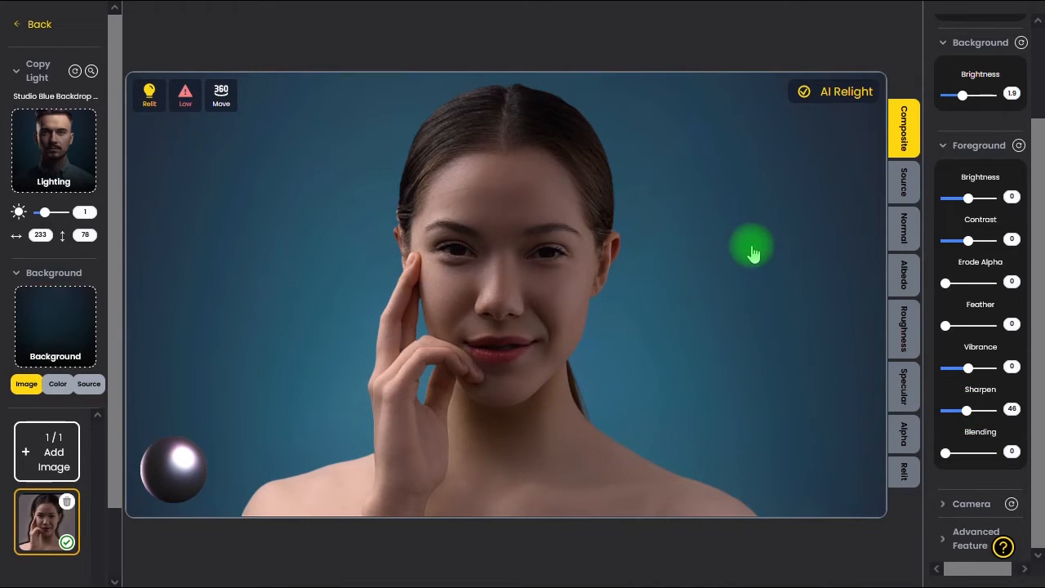
# - Leave the blue backdrop edit and reopen the Copy Light tool for a fresh image
pyautogui.click(35, 27)
pyautogui.click(650, 338)
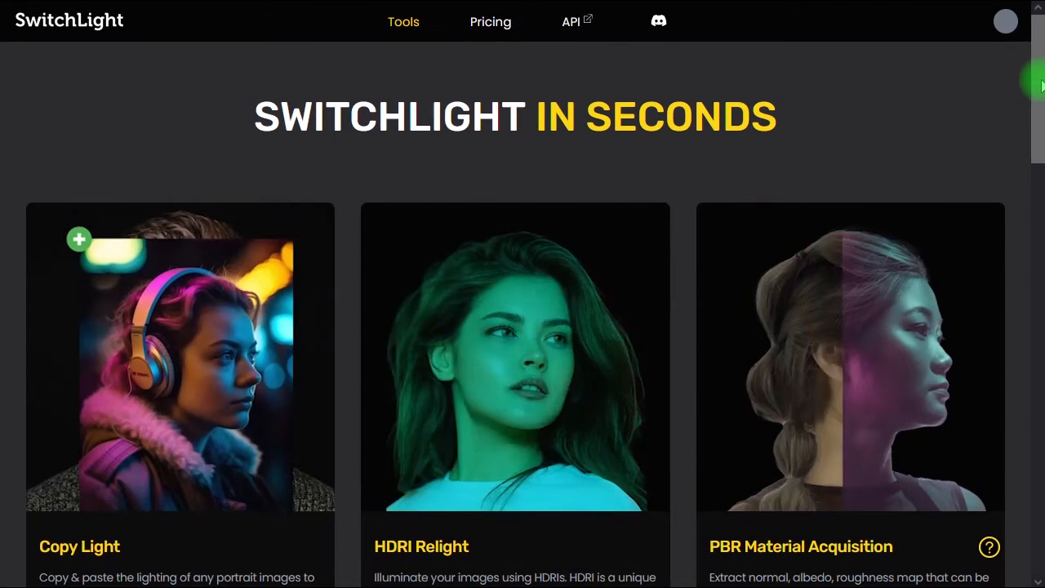
pyautogui.moveTo(1039, 85); pyautogui.dragTo(1038, 110)
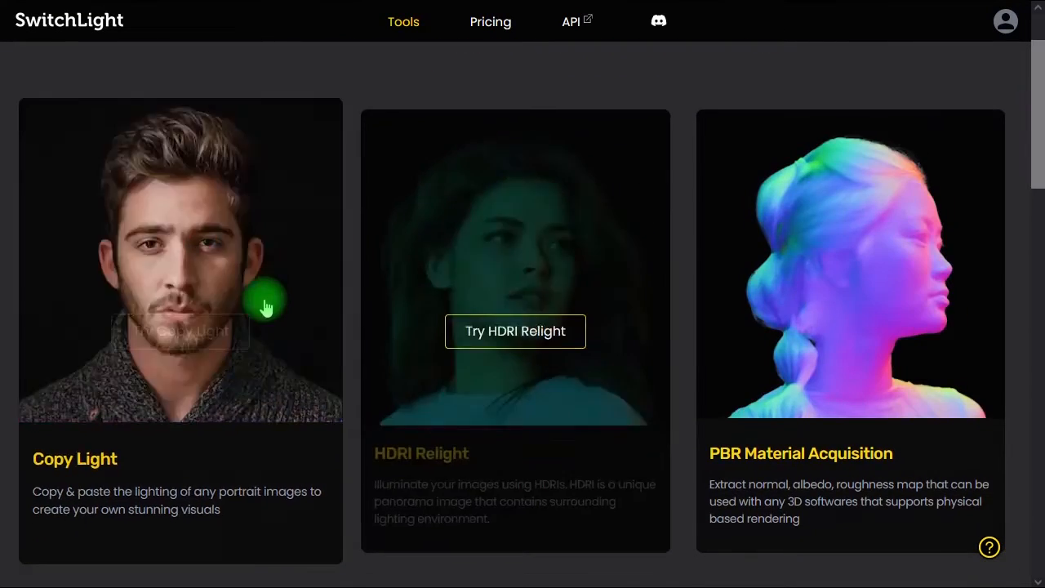
pyautogui.scroll(1, 310, 352)
pyautogui.click(347, 397)
# - Upload Photo-1.jpg again and keep the free plan
pyautogui.click(540, 237)
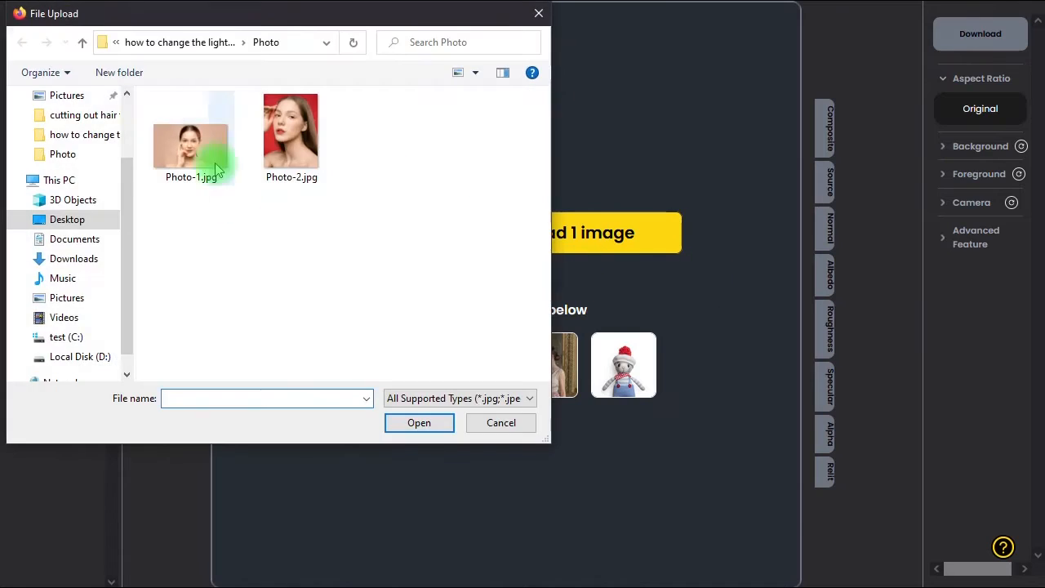
pyautogui.doubleClick(187, 173)
pyautogui.click(250, 529)
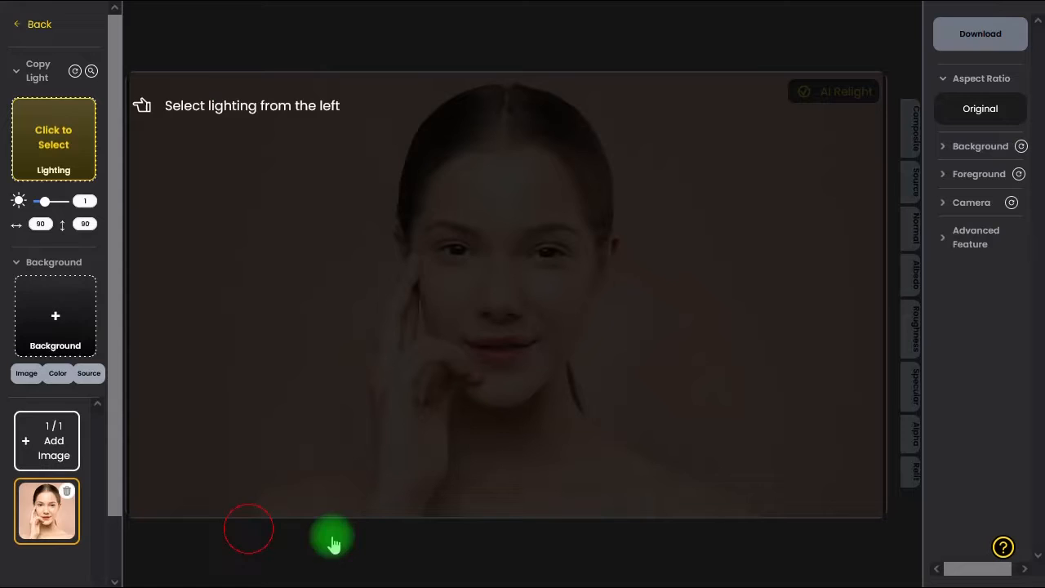
# - Apply the lighting and background of the Blue Red Room 00 template from the Featured category
pyautogui.click(187, 154)
pyautogui.moveTo(973, 262); pyautogui.dragTo(981, 342)
pyautogui.moveTo(889, 368)
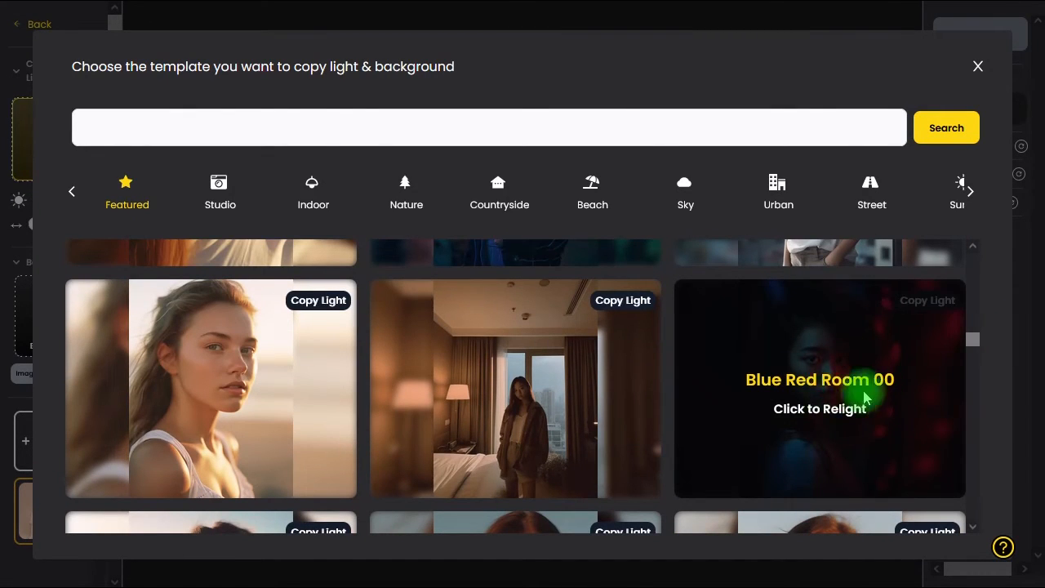
pyautogui.click(878, 417)
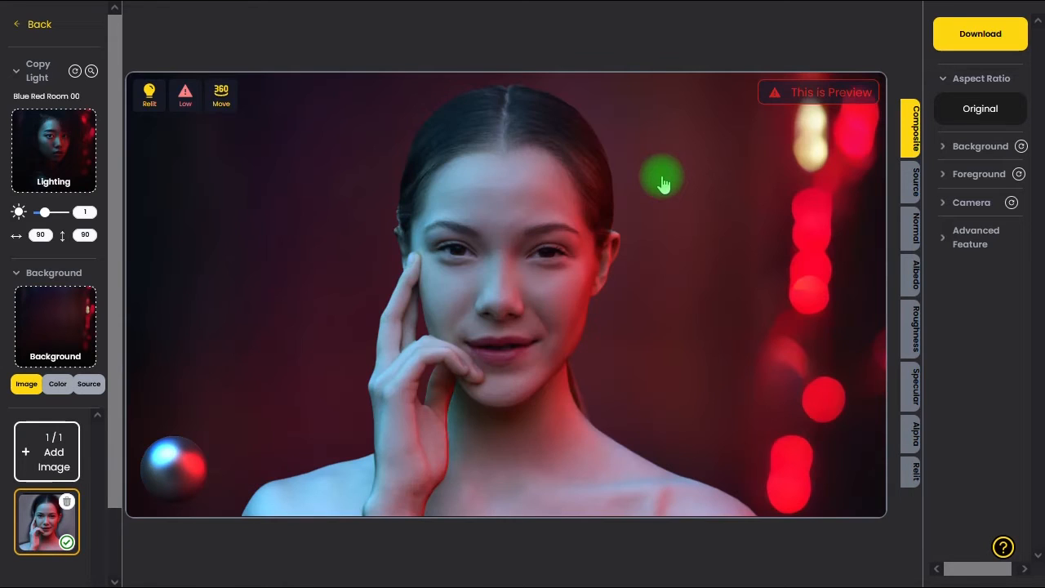
# - Rotate the light on the portrait to about 331 horizontally and 120 vertically
pyautogui.moveTo(664, 183); pyautogui.dragTo(718, 270)
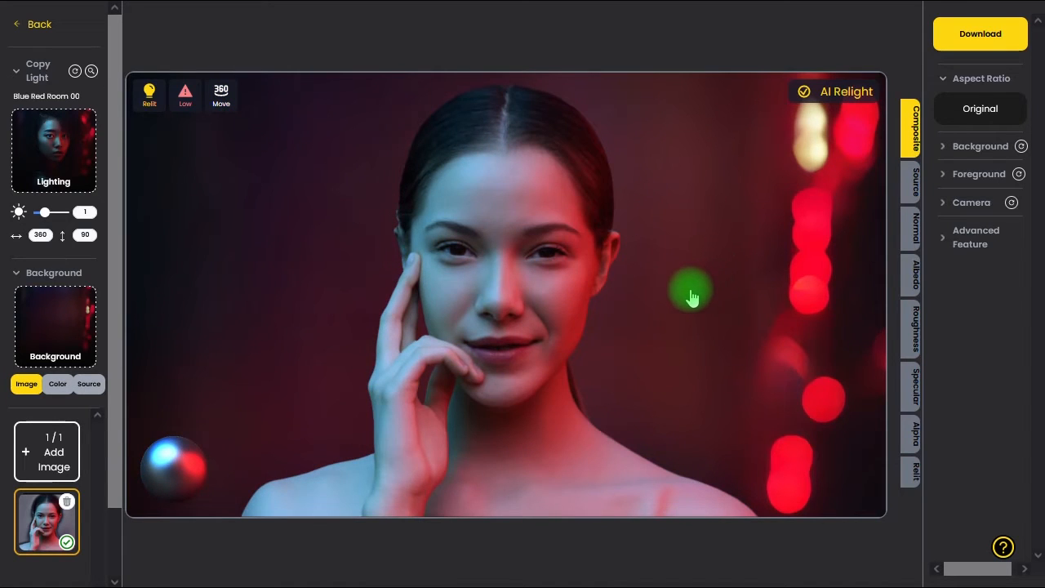
pyautogui.moveTo(285, 329)
pyautogui.mouseDown()
pyautogui.moveTo(502, 329)
pyautogui.moveTo(884, 439)
pyautogui.moveTo(980, 422)
pyautogui.moveTo(662, 318)
pyautogui.moveTo(679, 345)
pyautogui.mouseUp()
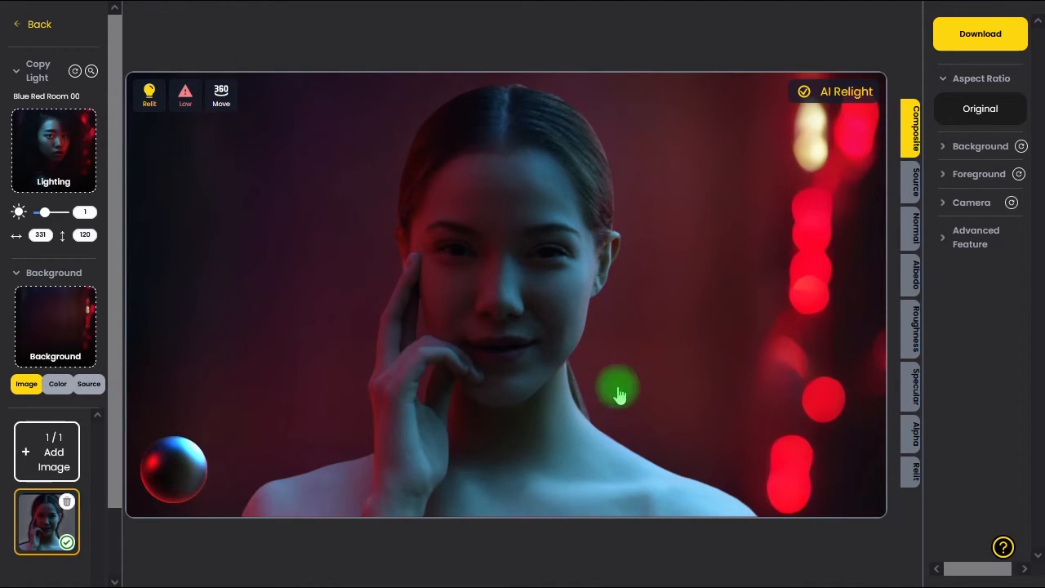
# - Leave the red and blue room edit and start the Copy Light tool again
pyautogui.click(34, 26)
pyautogui.click(635, 335)
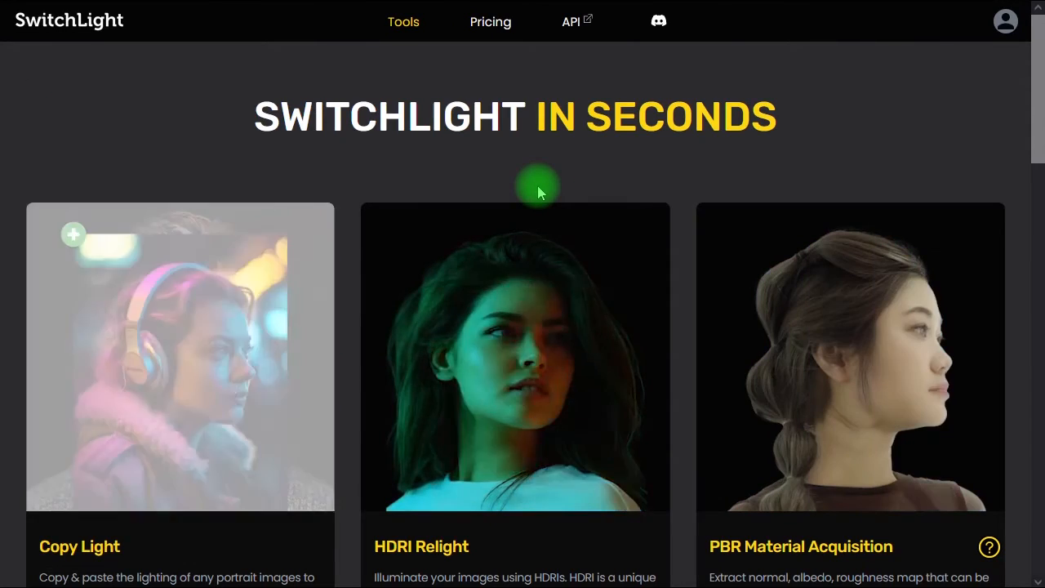
pyautogui.moveTo(276, 326)
pyautogui.click(302, 366)
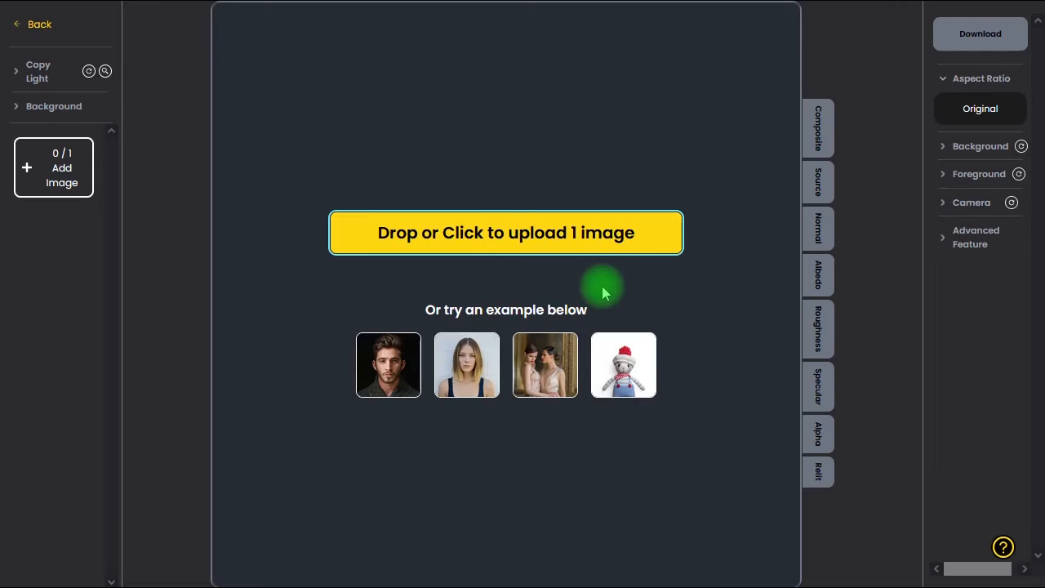
# - Upload Photo-2.jpg to the Copy Light tool and keep the free plan
pyautogui.click(527, 235)
pyautogui.click(290, 130)
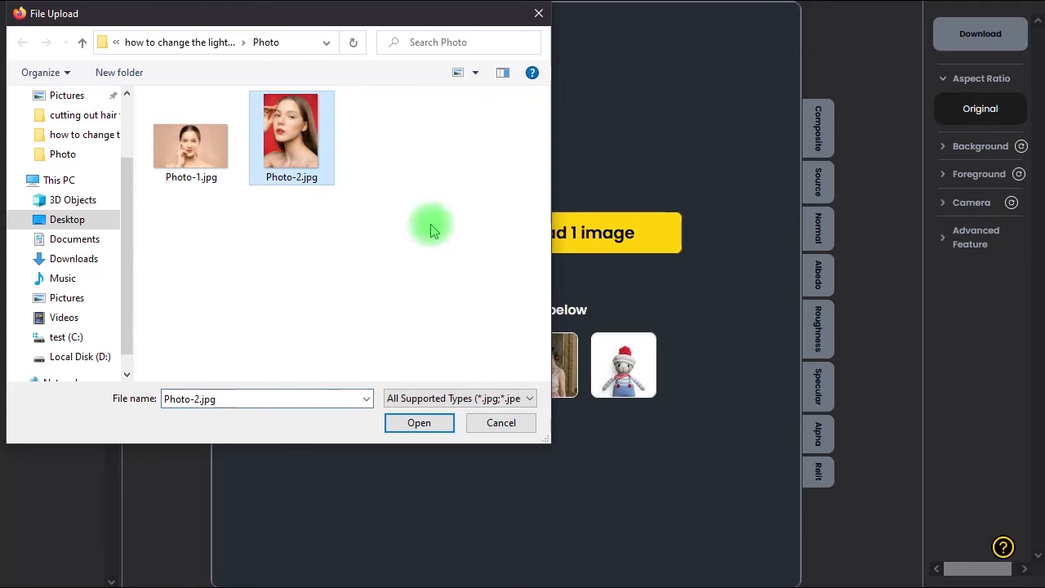
pyautogui.click(420, 423)
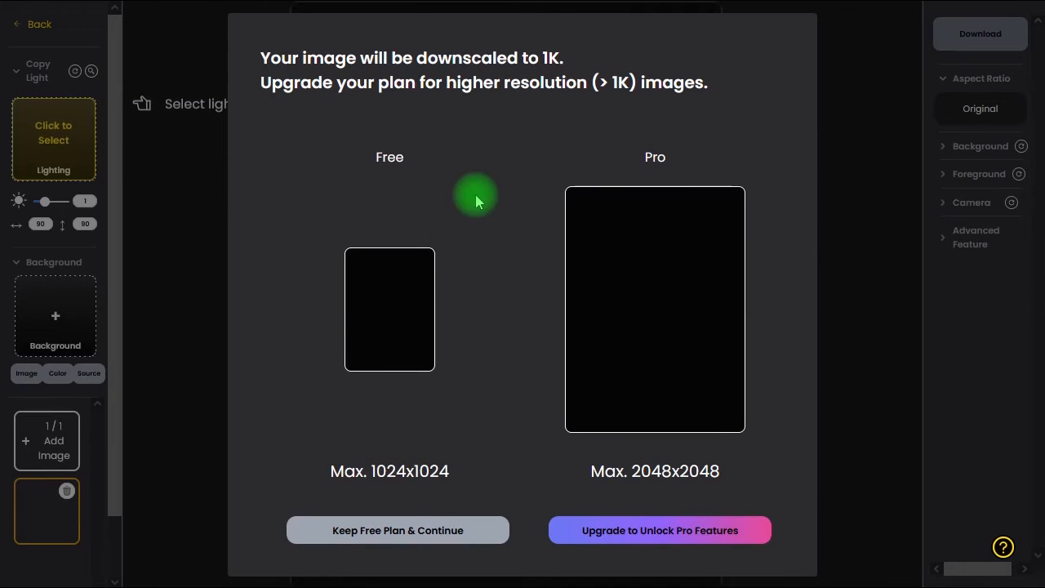
pyautogui.click(397, 532)
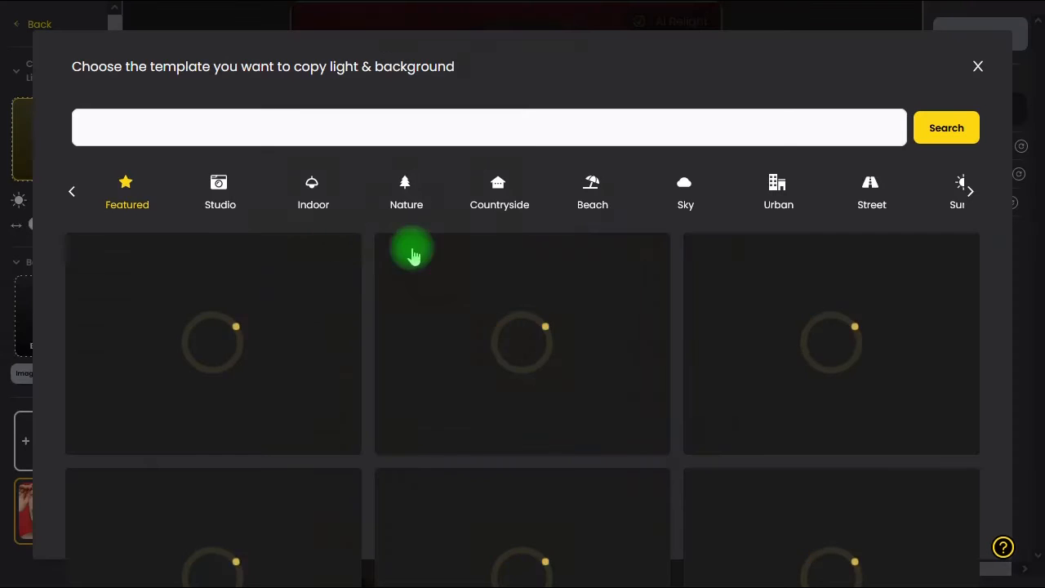
# - Apply the Cyberpunk 01 template from the Featured category and rotate the light to about 117 horizontally and 125 vertically
pyautogui.scroll(-6, 978, 267)
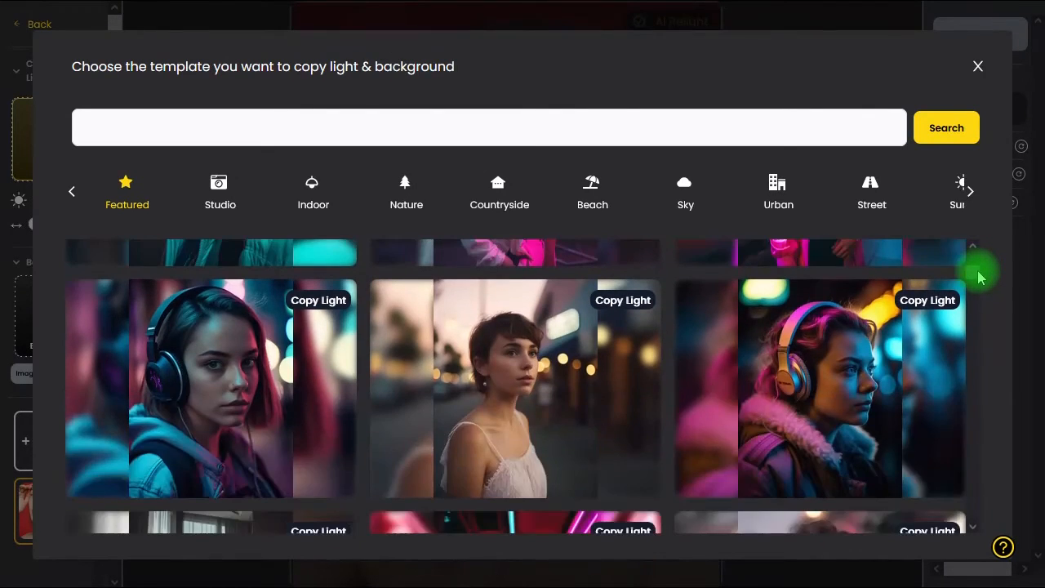
pyautogui.moveTo(978, 272); pyautogui.dragTo(980, 272)
pyautogui.click(834, 384)
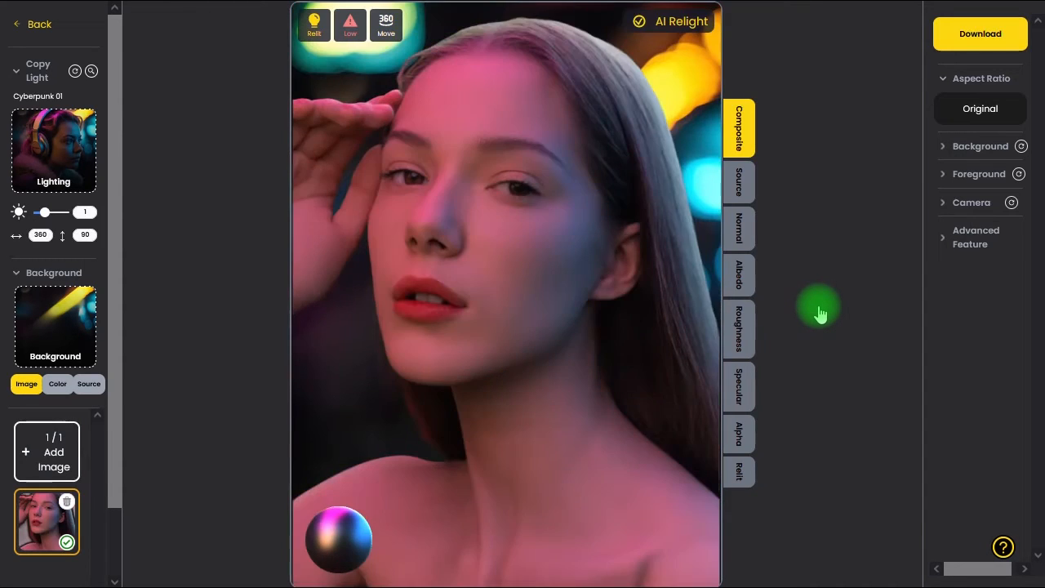
pyautogui.moveTo(633, 573); pyautogui.dragTo(678, 367)
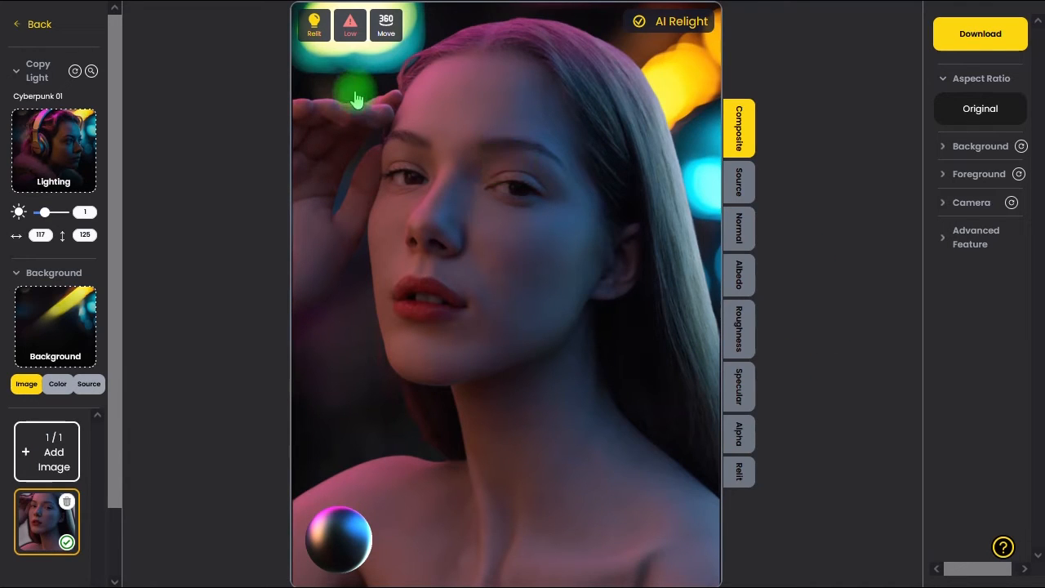
# - Leave the Cyberpunk edit and start the HDRI Relight tool
pyautogui.click(37, 26)
pyautogui.click(648, 336)
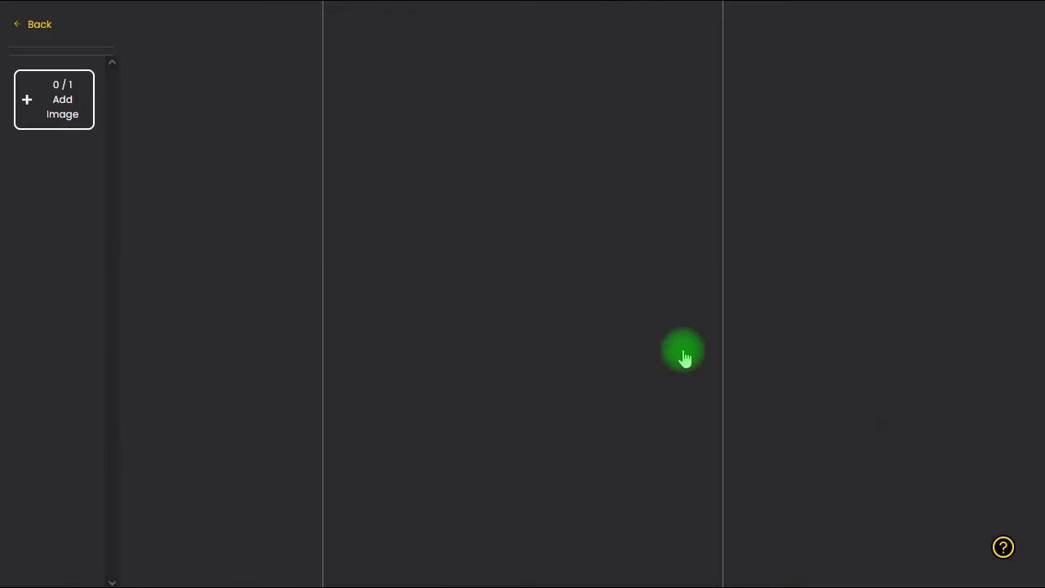
pyautogui.scroll(-1, 539, 457)
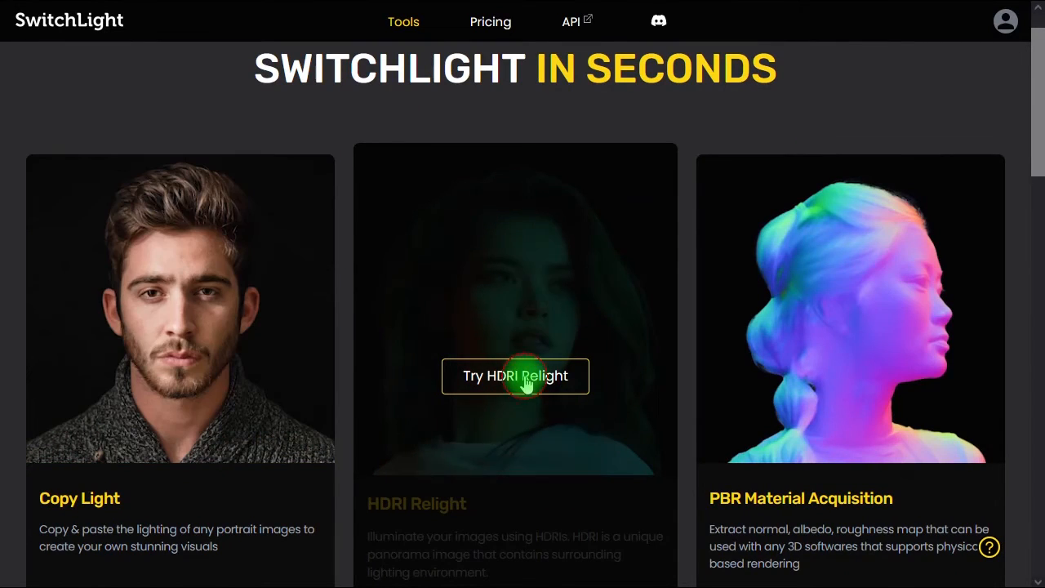
pyautogui.click(562, 351)
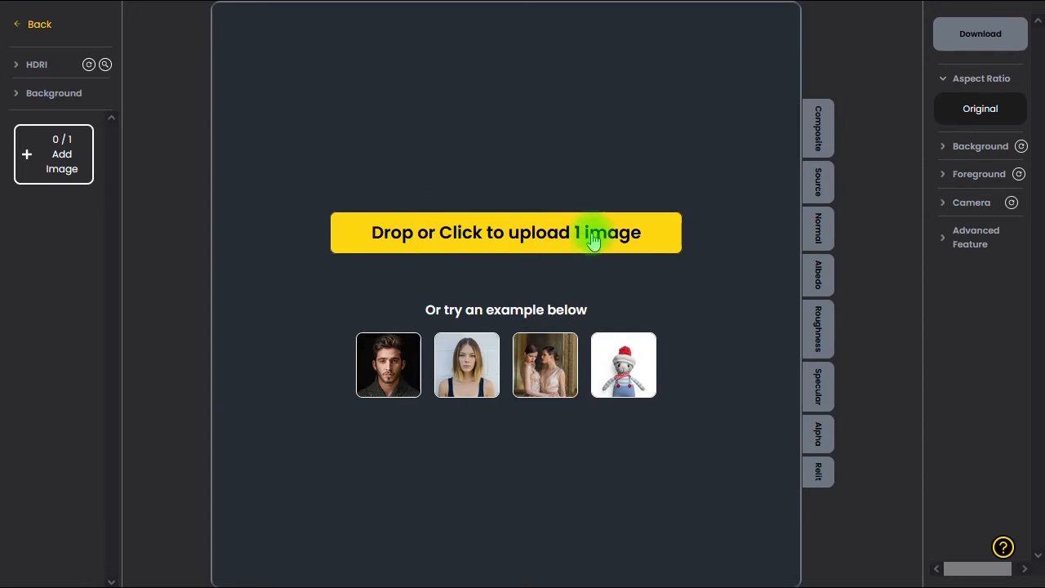
# - Upload Photo-1.jpg to the HDRI Relight tool and keep the free plan
pyautogui.click(596, 233)
pyautogui.click(204, 164)
pyautogui.click(421, 424)
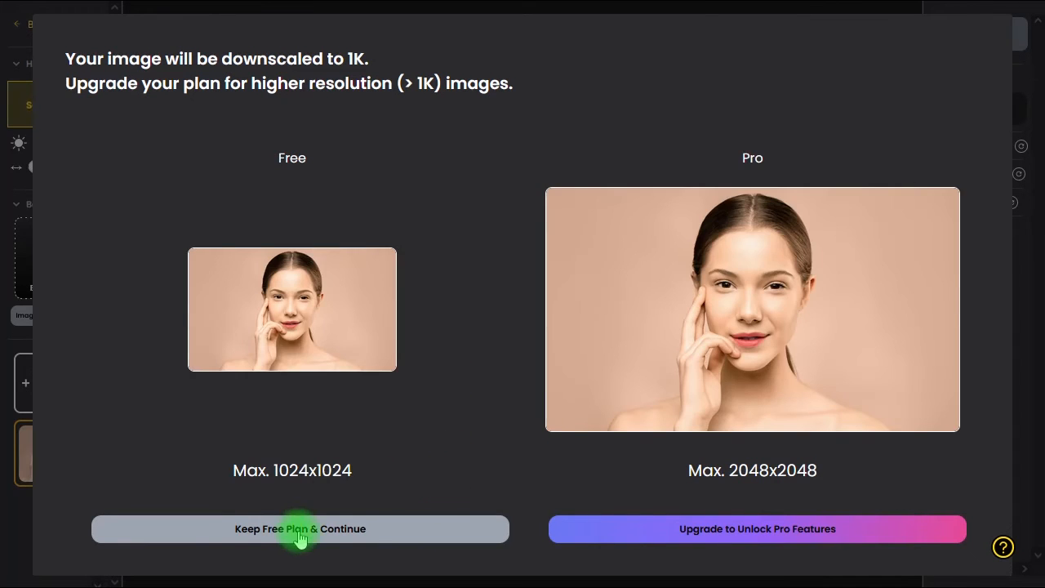
pyautogui.click(301, 529)
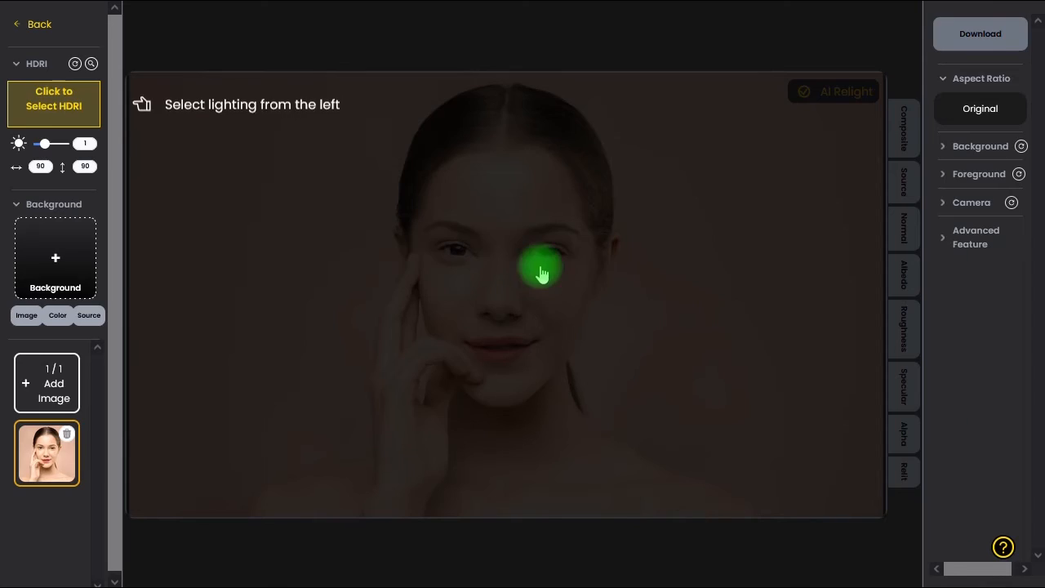
# - Browse the HDRI panoramas and apply the Gym Entrance template from the Featured category to the portrait
pyautogui.click(72, 104)
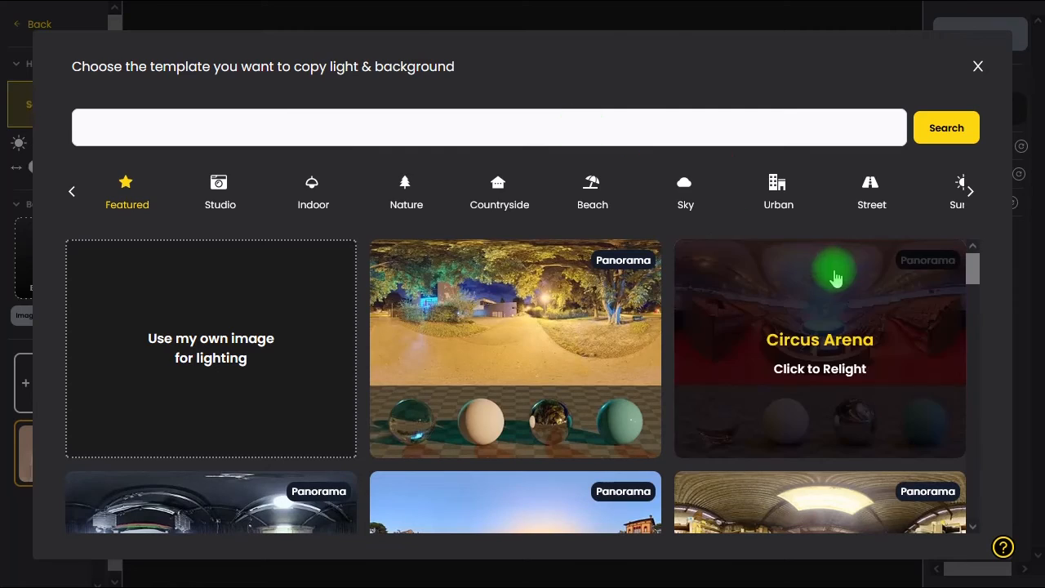
pyautogui.moveTo(977, 275); pyautogui.dragTo(966, 392)
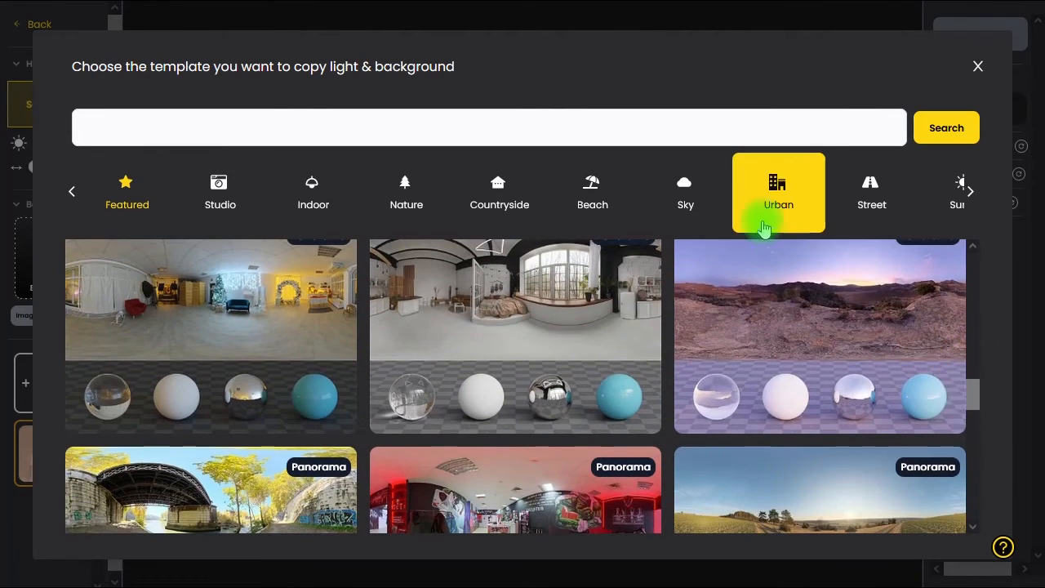
pyautogui.click(681, 187)
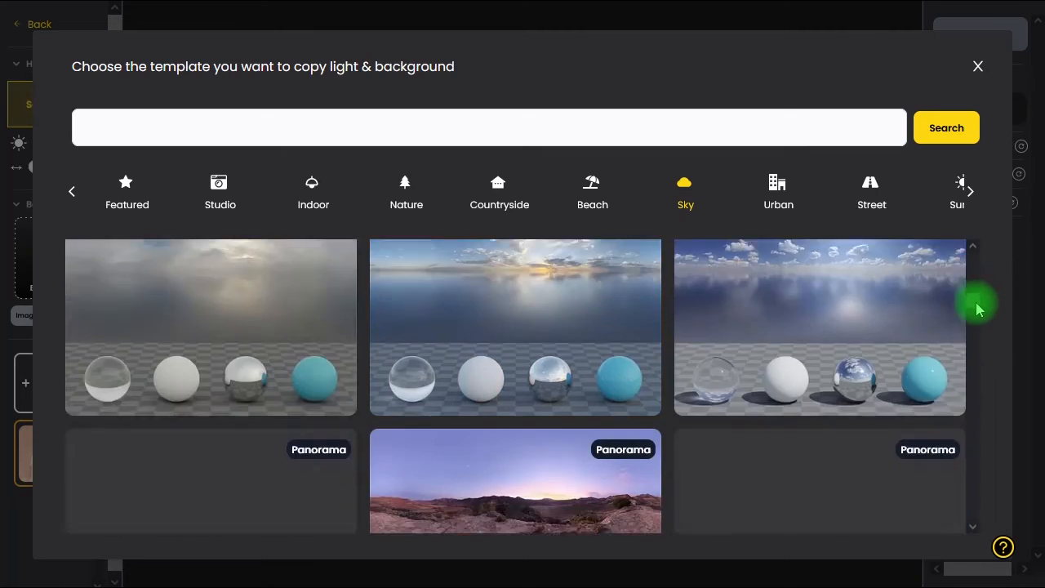
pyautogui.moveTo(978, 308)
pyautogui.mouseDown()
pyautogui.moveTo(978, 329)
pyautogui.moveTo(978, 308)
pyautogui.mouseUp()
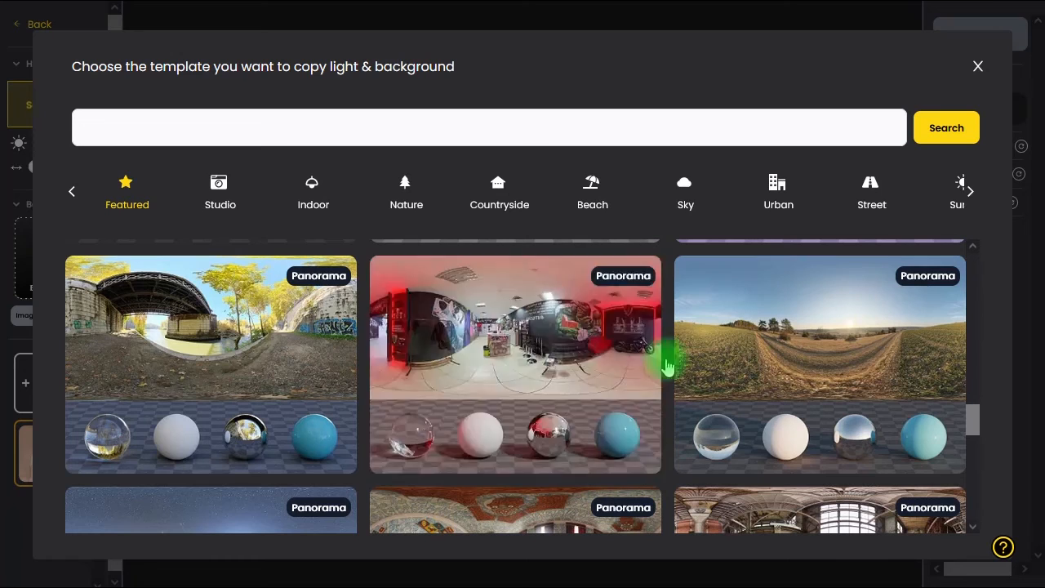
pyautogui.click(564, 363)
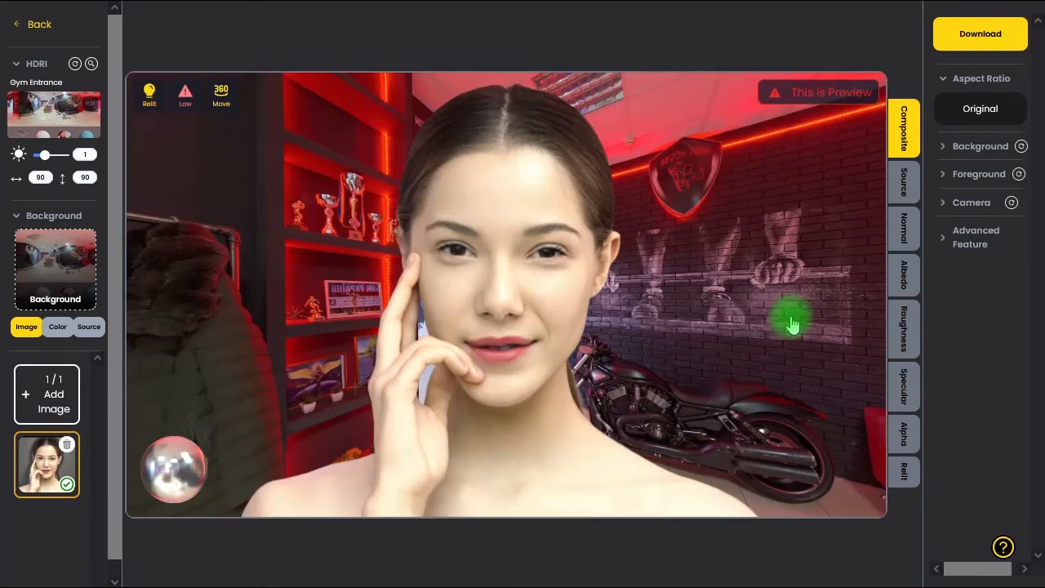
# - Rotate the gym panorama and its light to about 191 horizontally and 76 vertically
pyautogui.moveTo(789, 321); pyautogui.dragTo(726, 286)
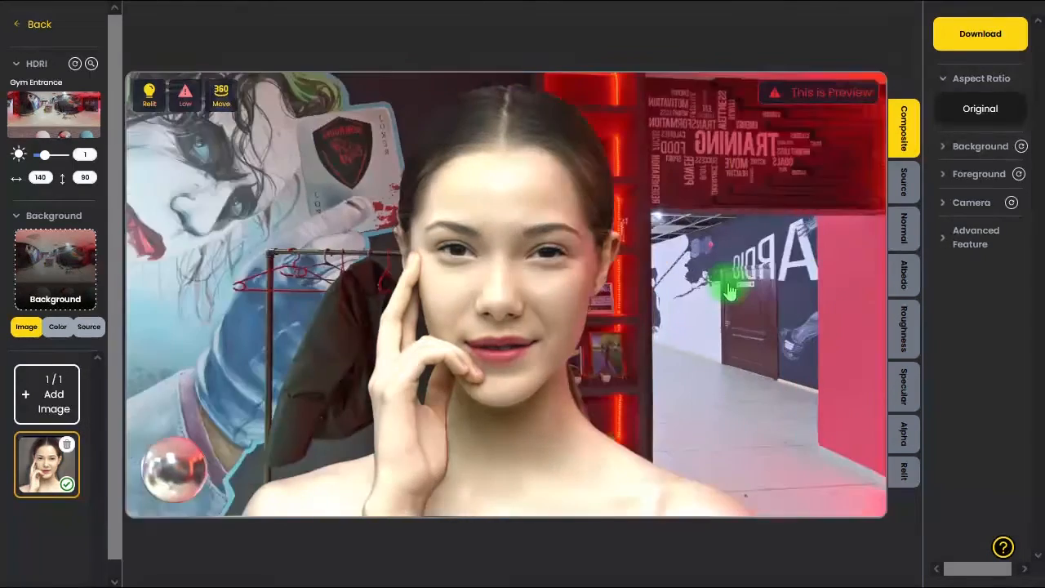
pyautogui.scroll(-20, 730, 291)
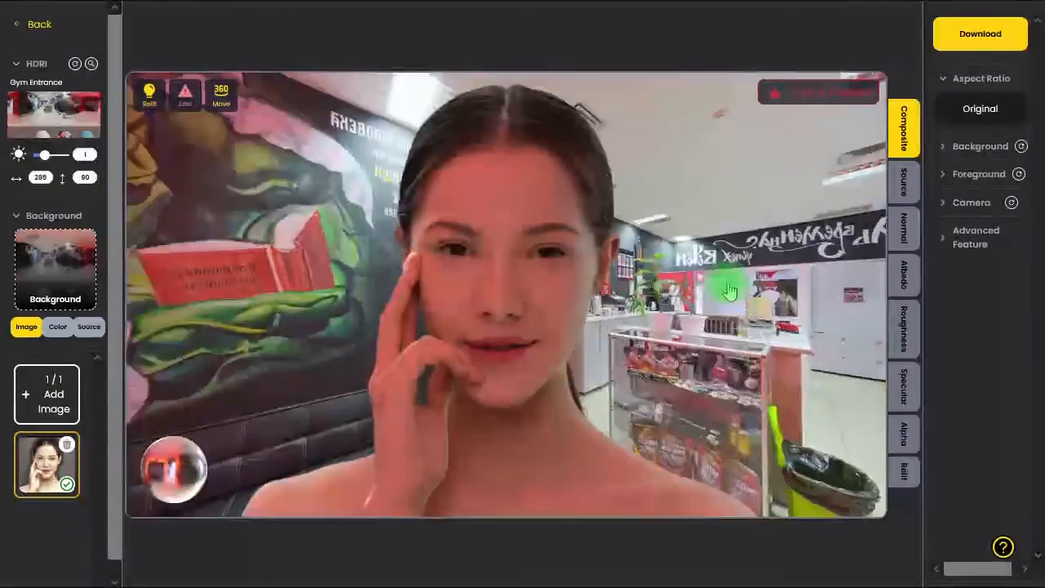
pyautogui.scroll(-4, 730, 292)
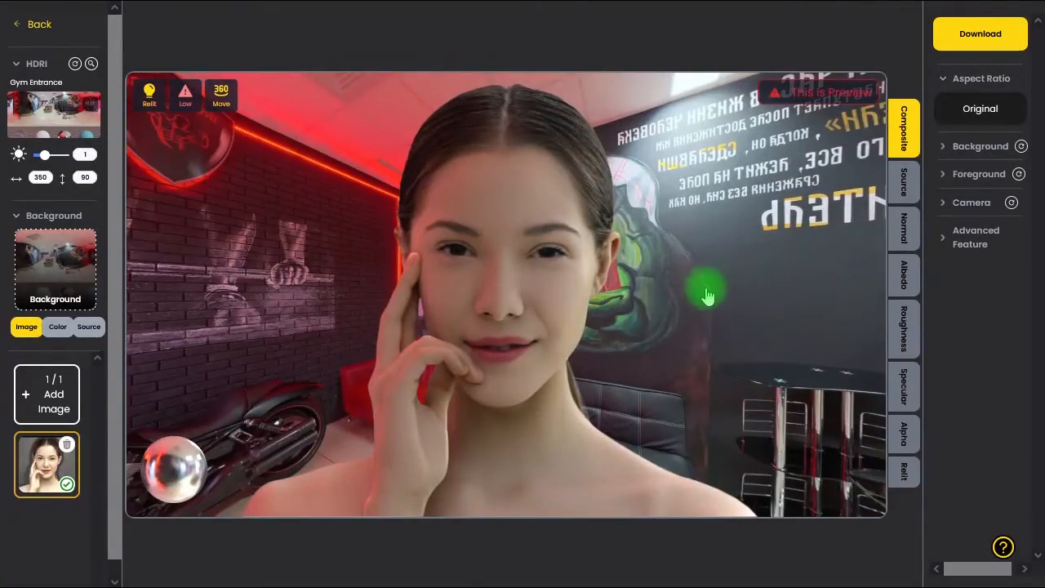
pyautogui.scroll(-12, 707, 296)
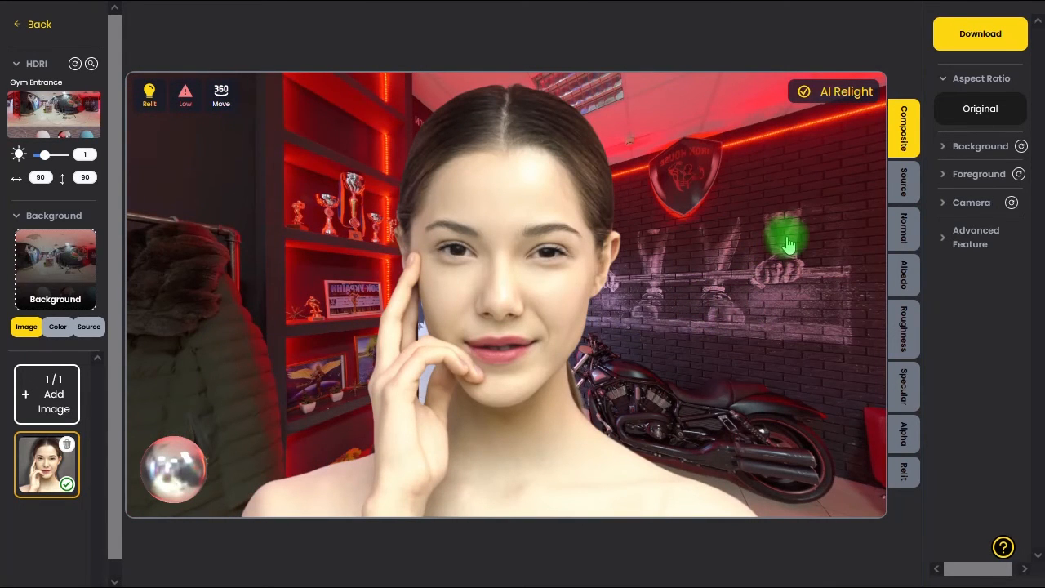
pyautogui.moveTo(788, 245); pyautogui.dragTo(833, 296)
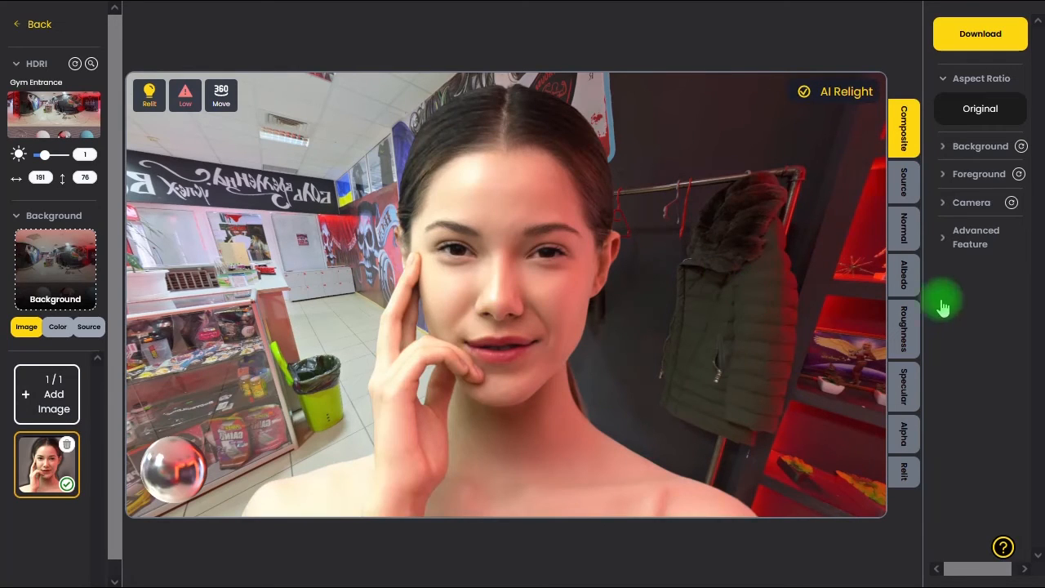
# - Set the background blur to 10 and the HDRI light brightness to 0.7
pyautogui.click(948, 150)
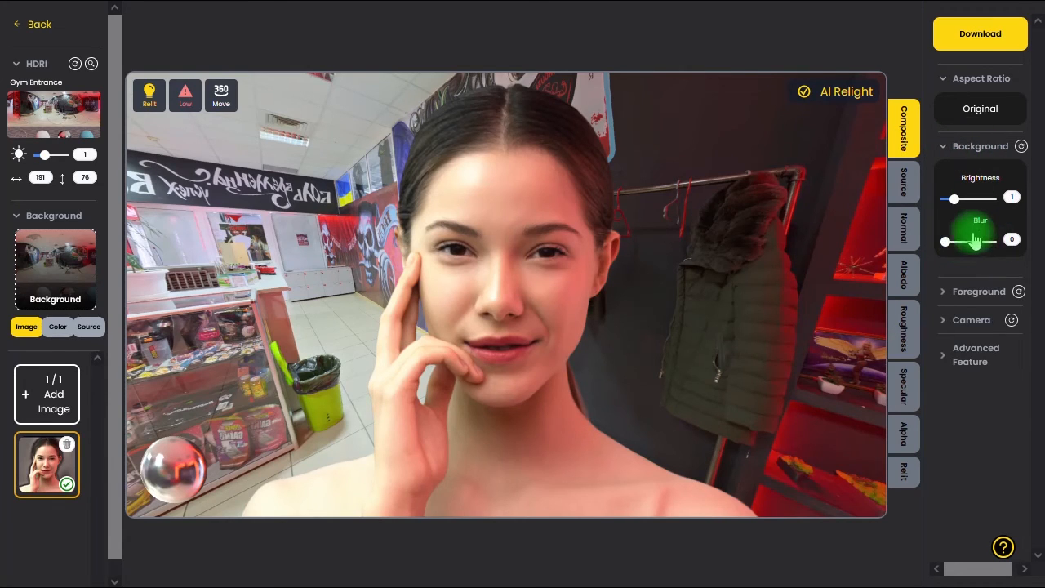
pyautogui.moveTo(945, 243); pyautogui.dragTo(997, 251)
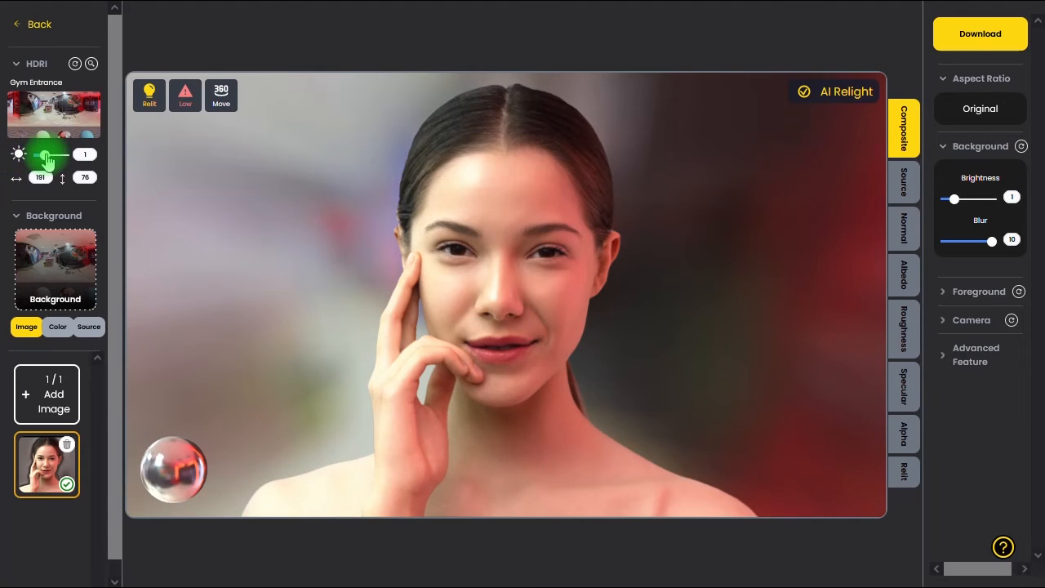
pyautogui.moveTo(44, 155); pyautogui.dragTo(41, 155)
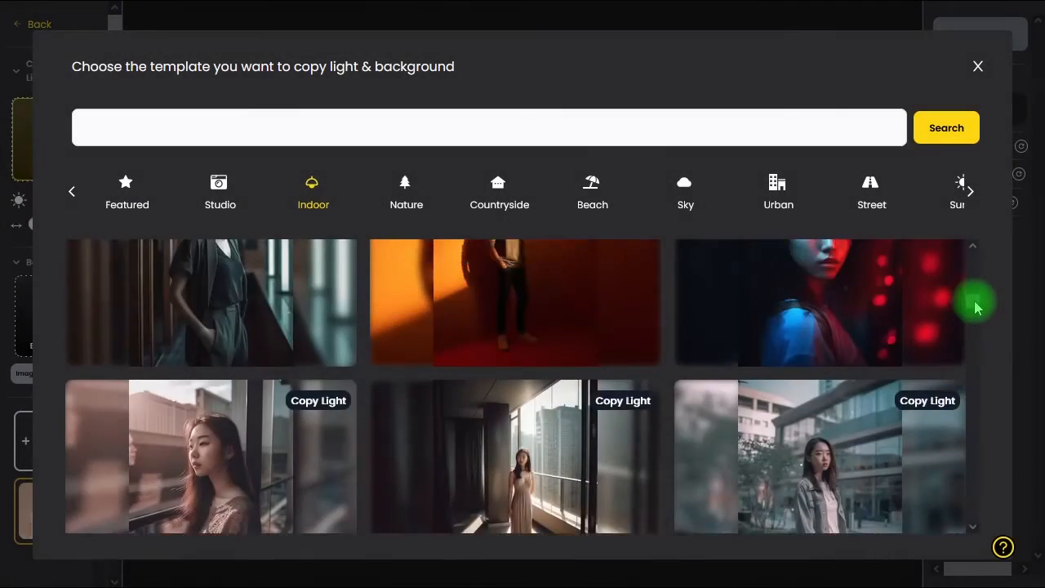
# - Apply the Room Sunset 02 Copy Light template from the Indoor category and rotate the light to about 147 horizontally and 91 vertically
pyautogui.scroll(3, 977, 303)
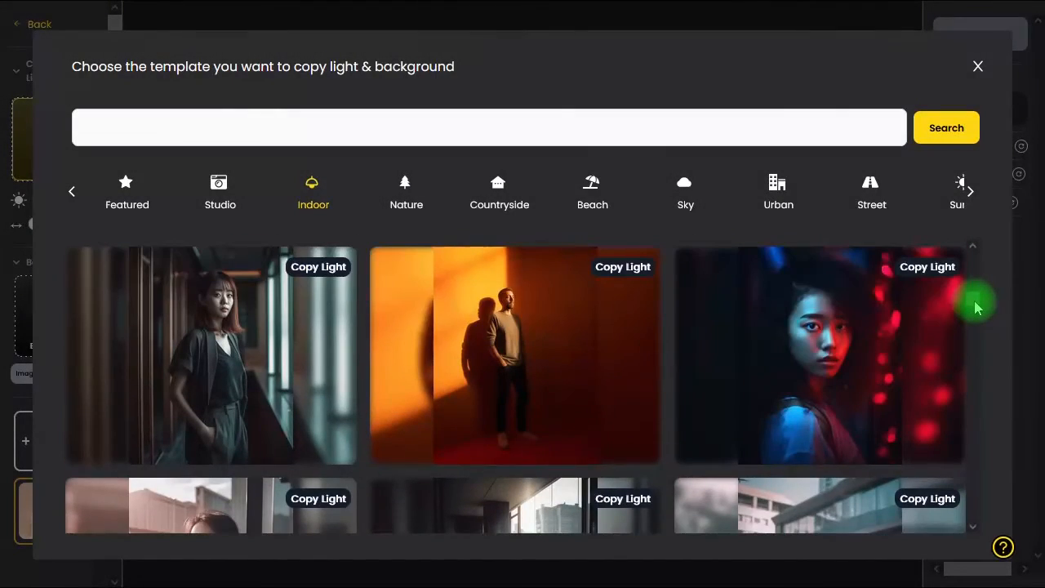
pyautogui.scroll(5, 980, 303)
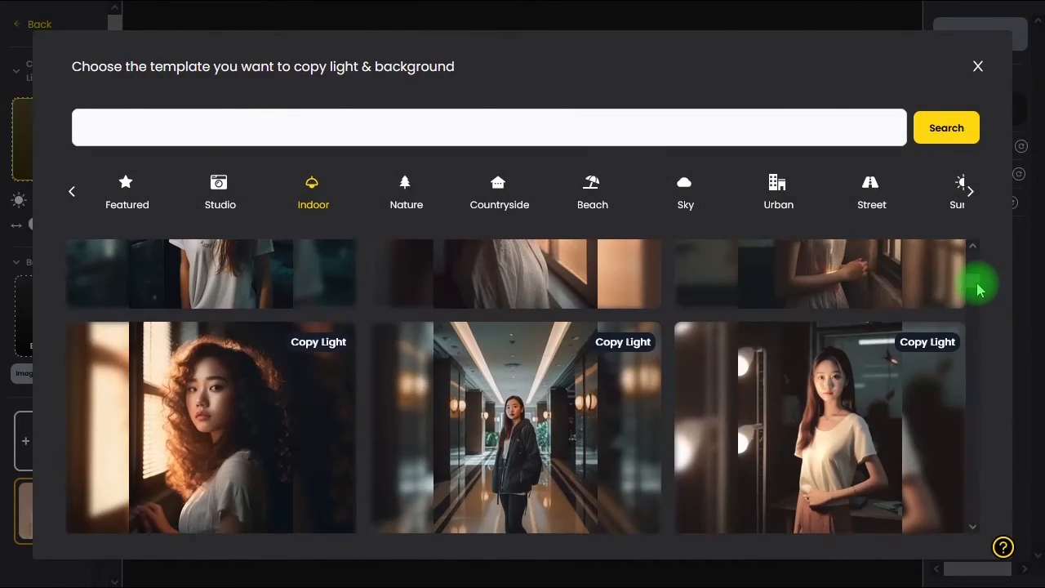
pyautogui.scroll(-1, 980, 291)
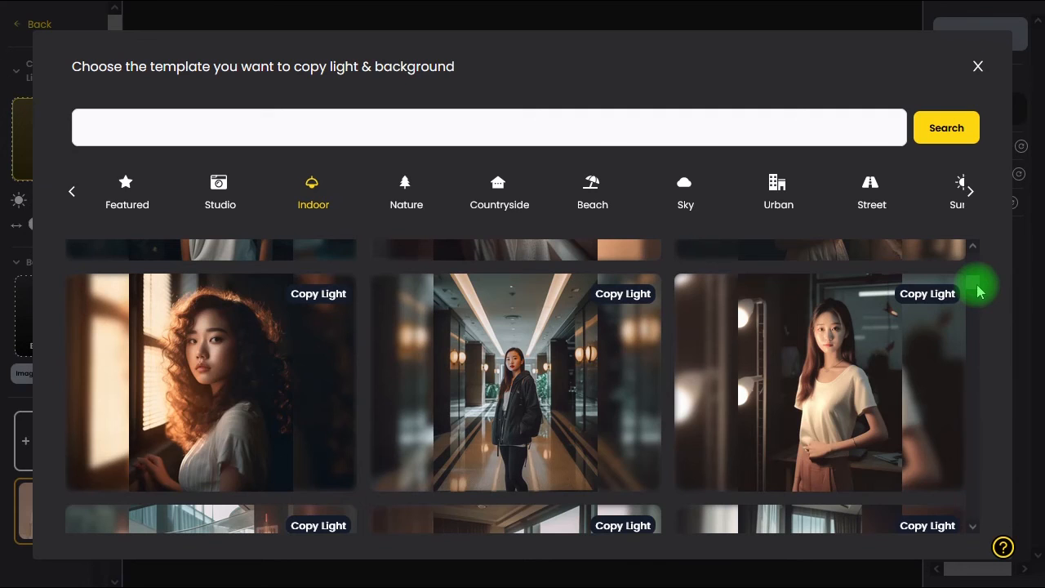
pyautogui.scroll(5, 979, 291)
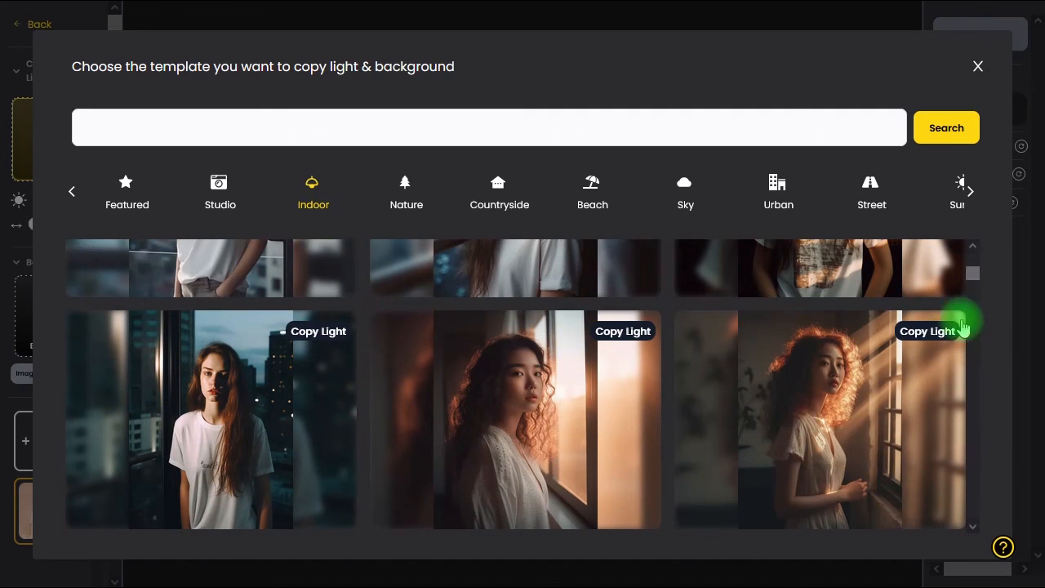
pyautogui.click(911, 385)
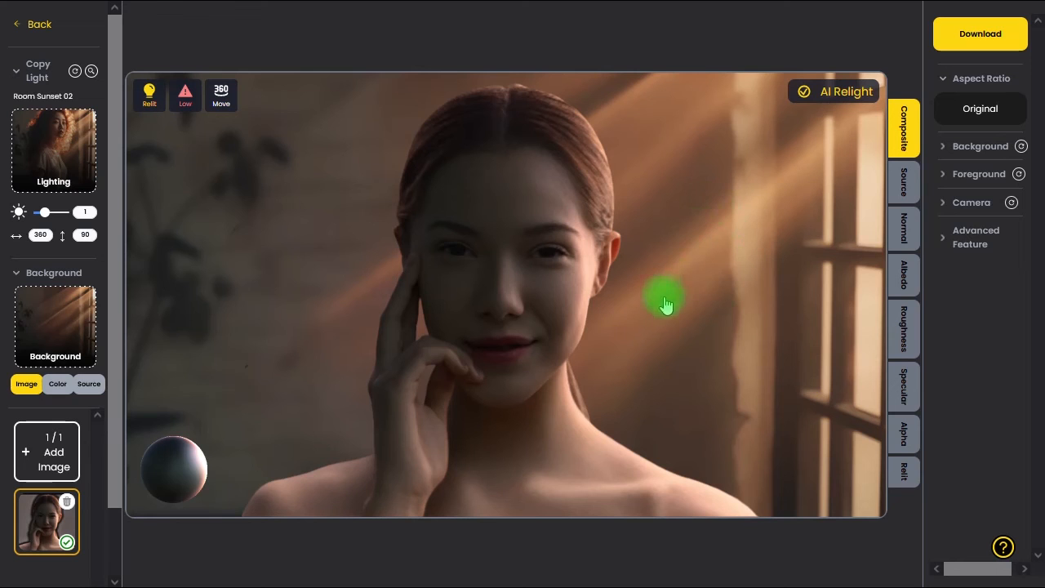
pyautogui.moveTo(728, 325); pyautogui.dragTo(677, 259)
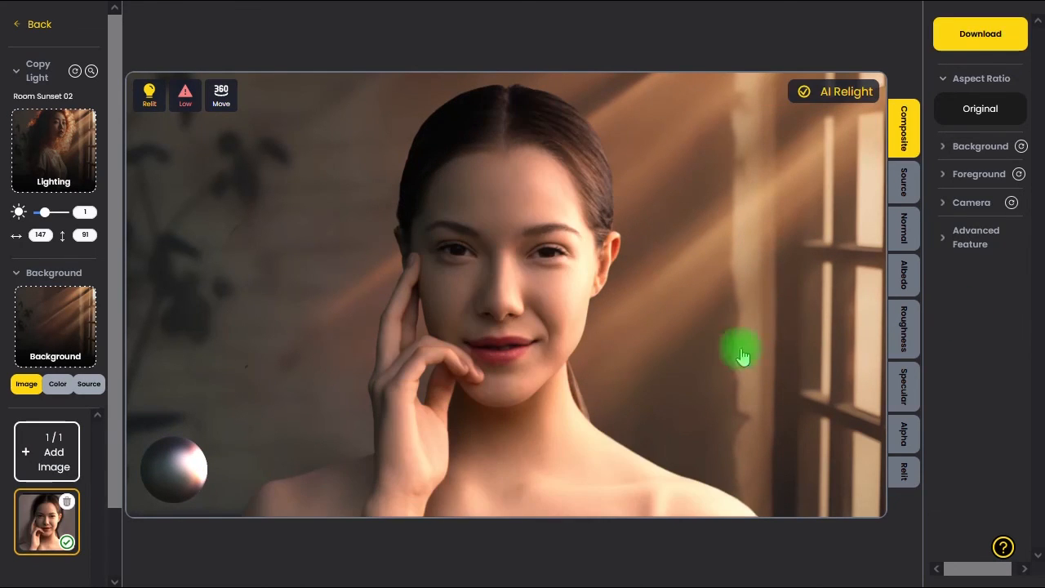
# - Download the Composite version of the relit portrait and view Photo-1_composite.png full screen in the image viewer
pyautogui.click(987, 43)
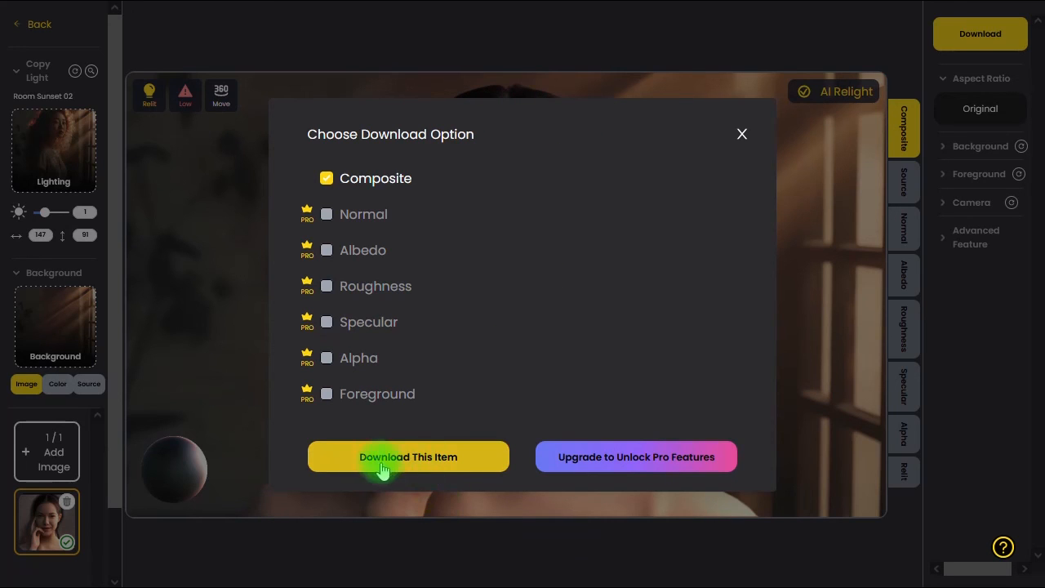
pyautogui.click(447, 460)
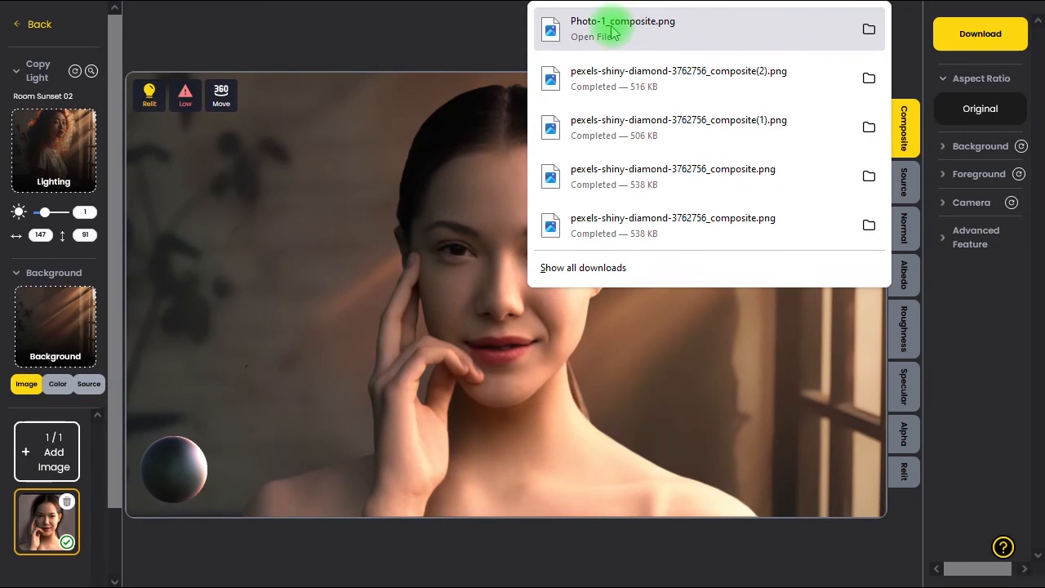
pyautogui.click(680, 40)
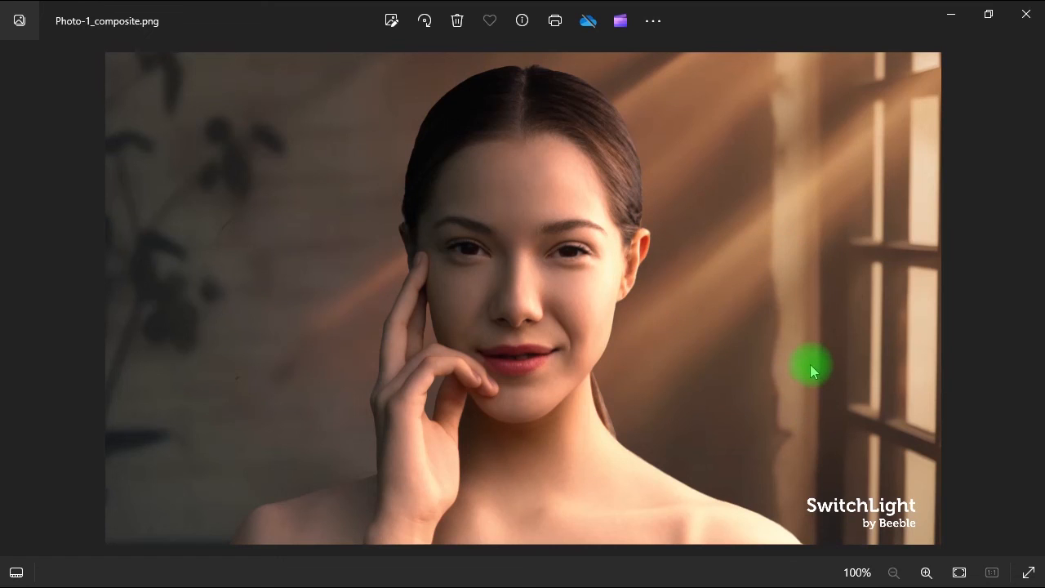
pyautogui.press('F11')
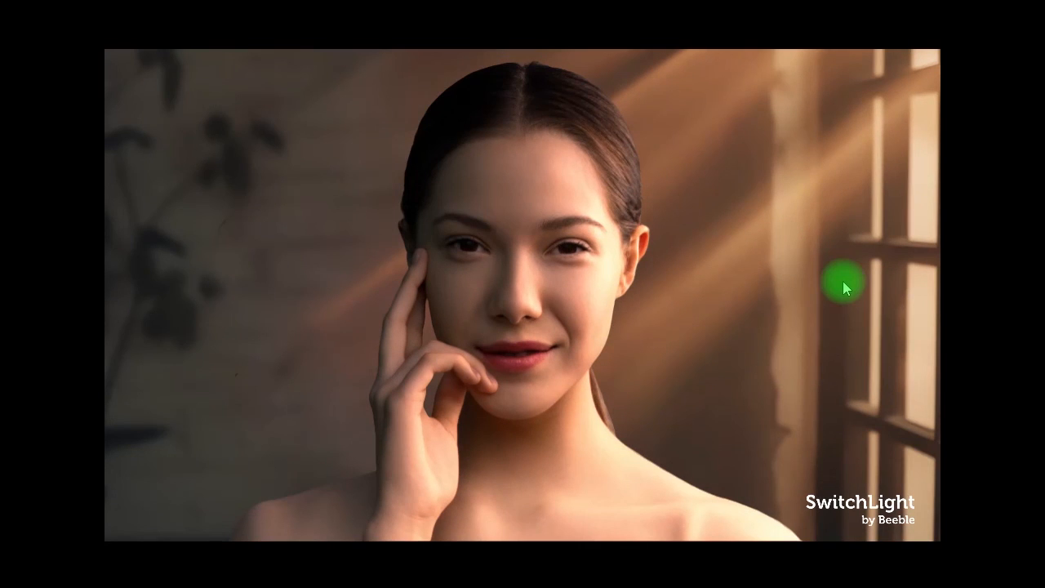